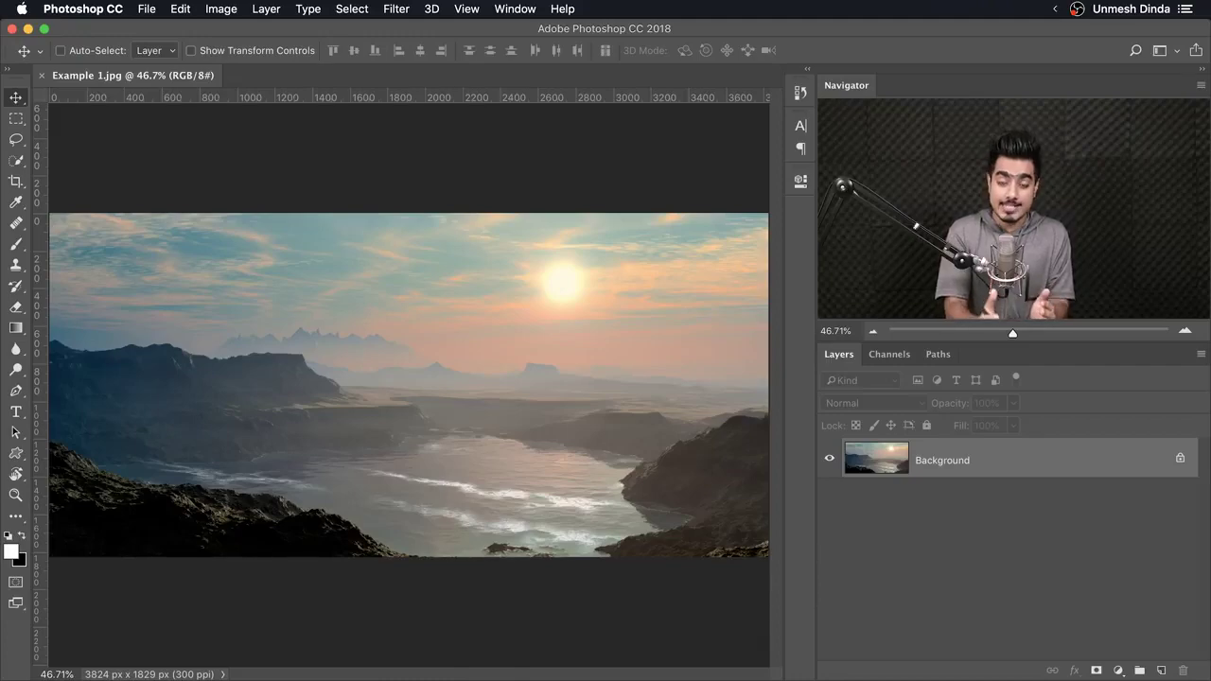
# Step: In the export preferences, set the quick export format to JPG with quality 100
pyautogui.click(144, 10)
pyautogui.click(302, 216)
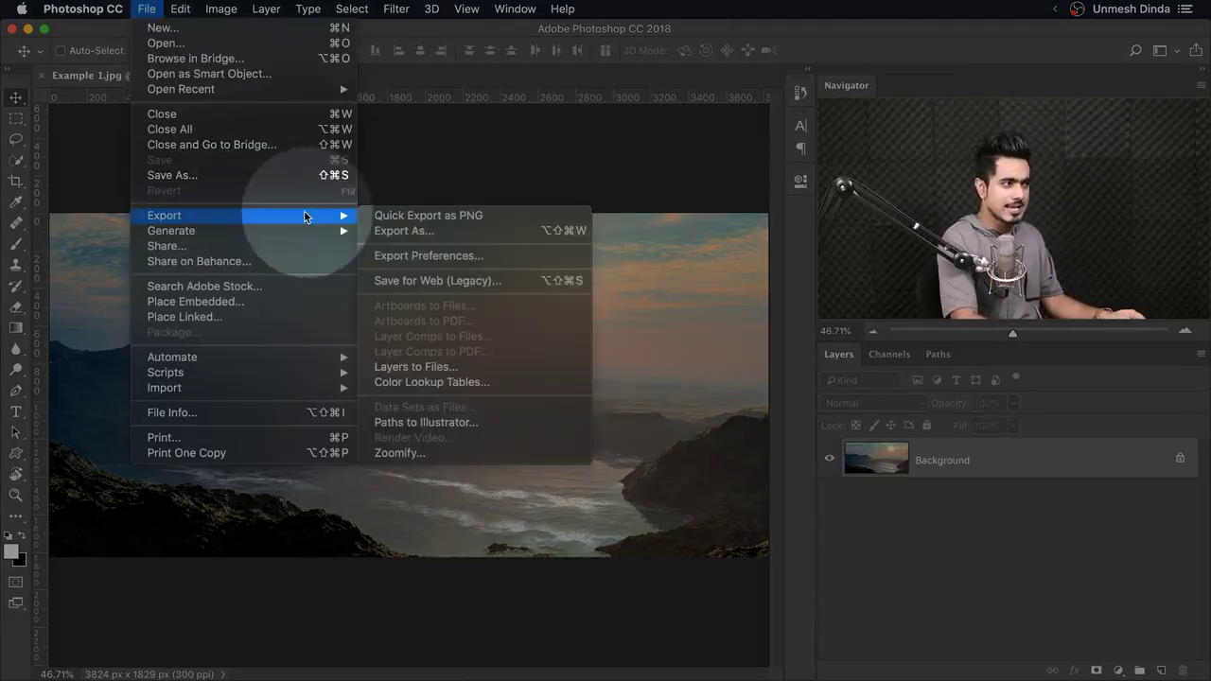
pyautogui.click(396, 255)
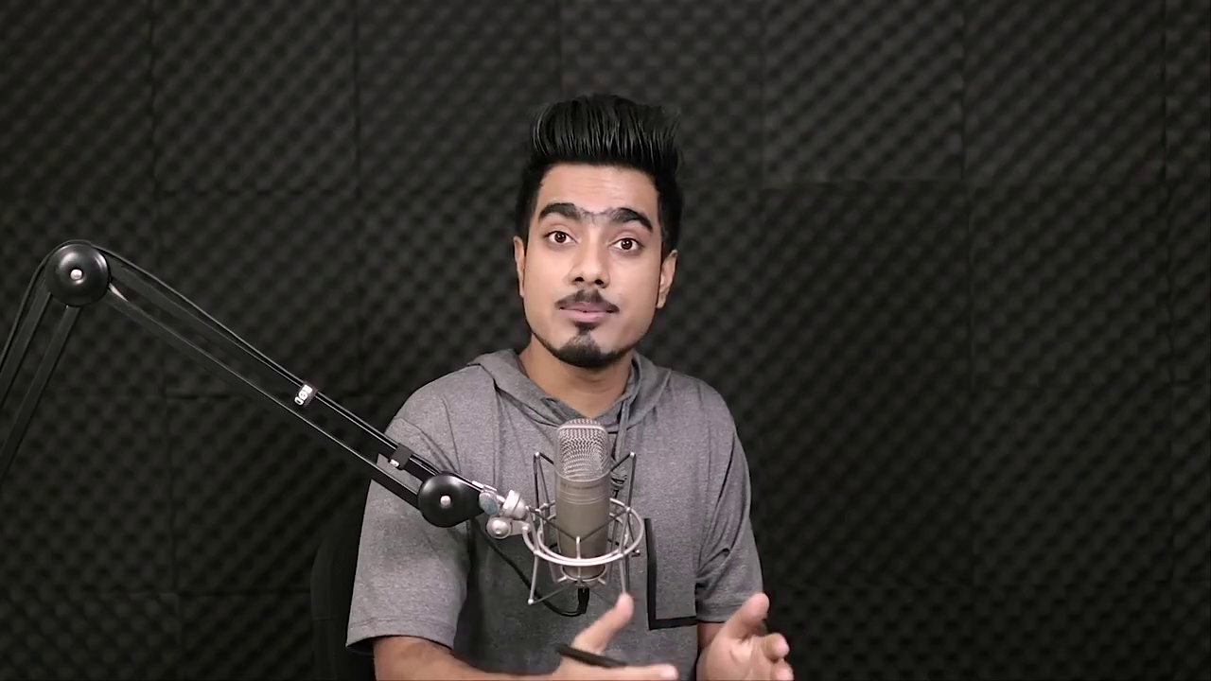
pyautogui.click(490, 222)
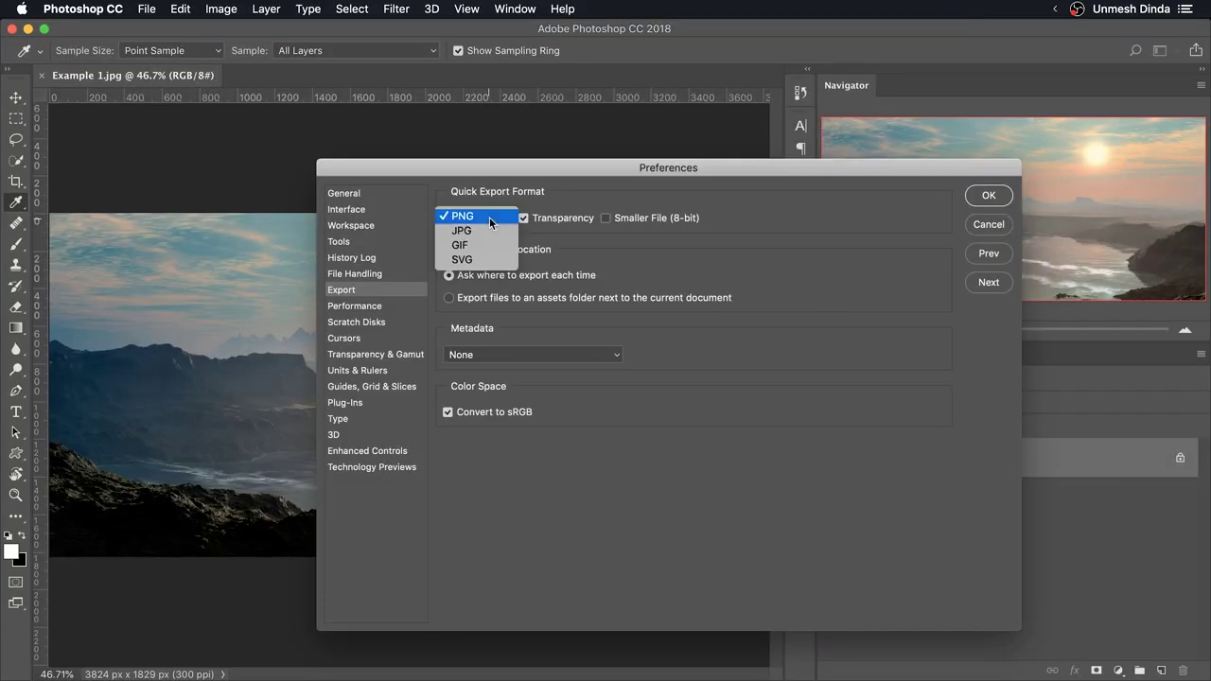
pyautogui.click(481, 231)
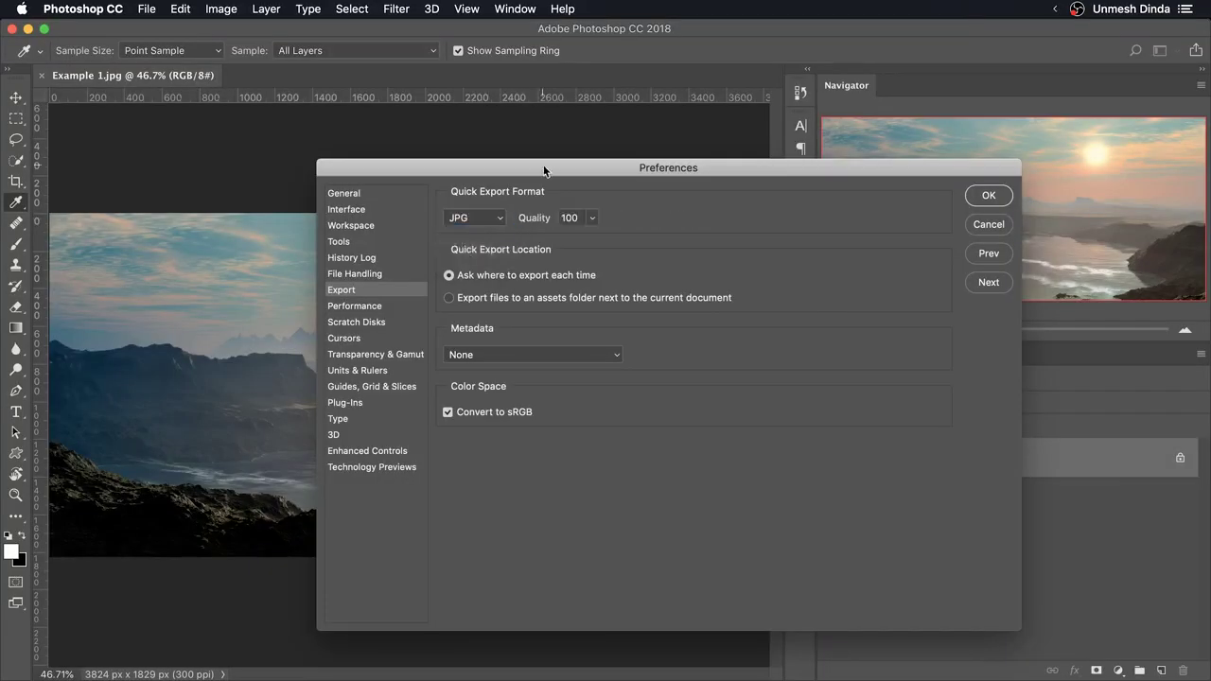
pyautogui.moveTo(540, 168); pyautogui.dragTo(504, 174)
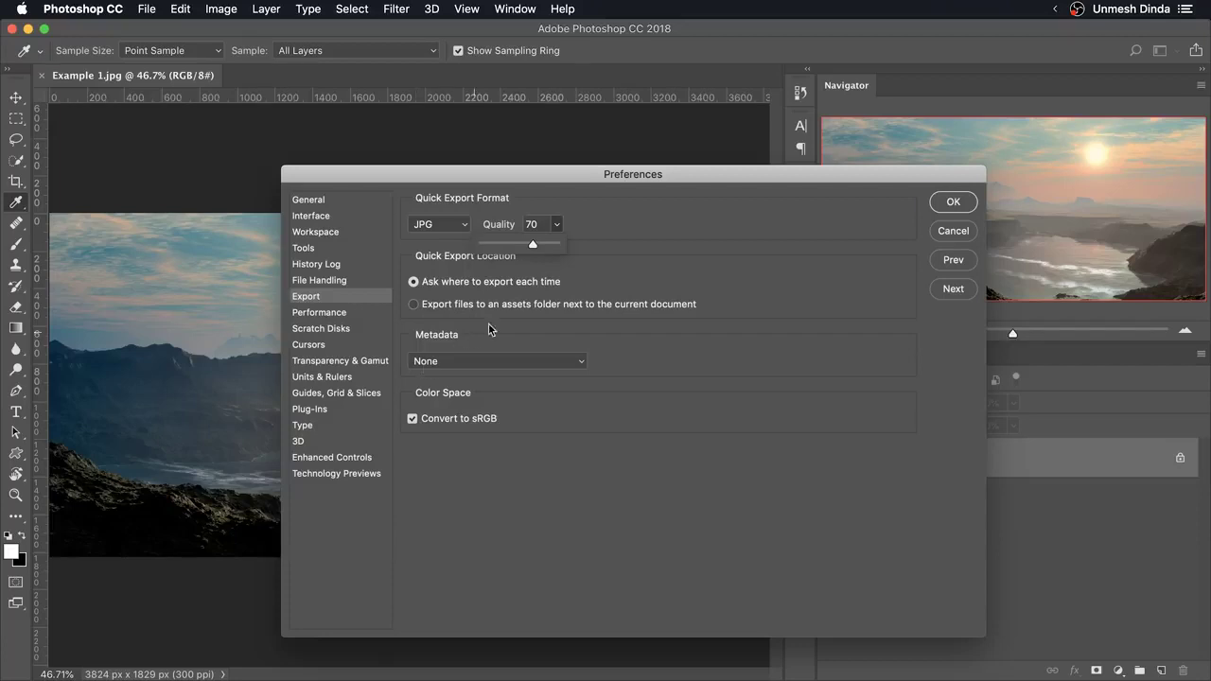
pyautogui.moveTo(534, 245); pyautogui.dragTo(584, 240)
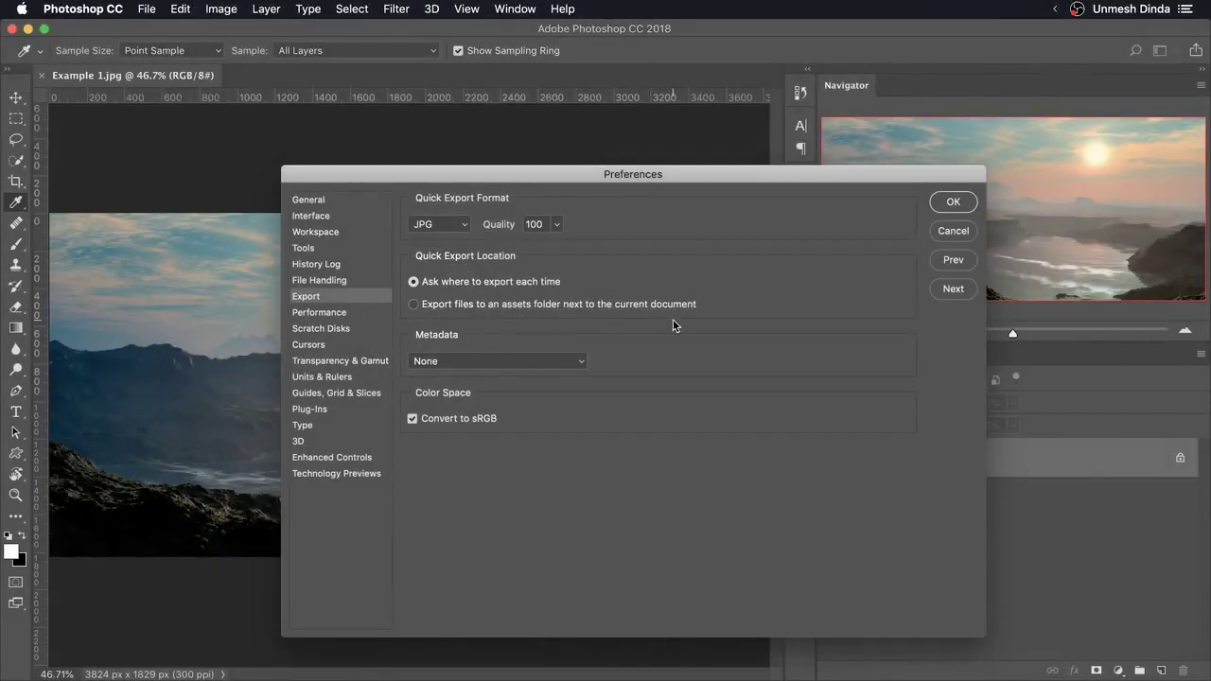
# Step: Send quick exports to an assets folder next to the document with Copyright and Contact Info metadata, toggle Convert to sRGB, and apply the preferences
pyautogui.click(414, 304)
pyautogui.click(473, 361)
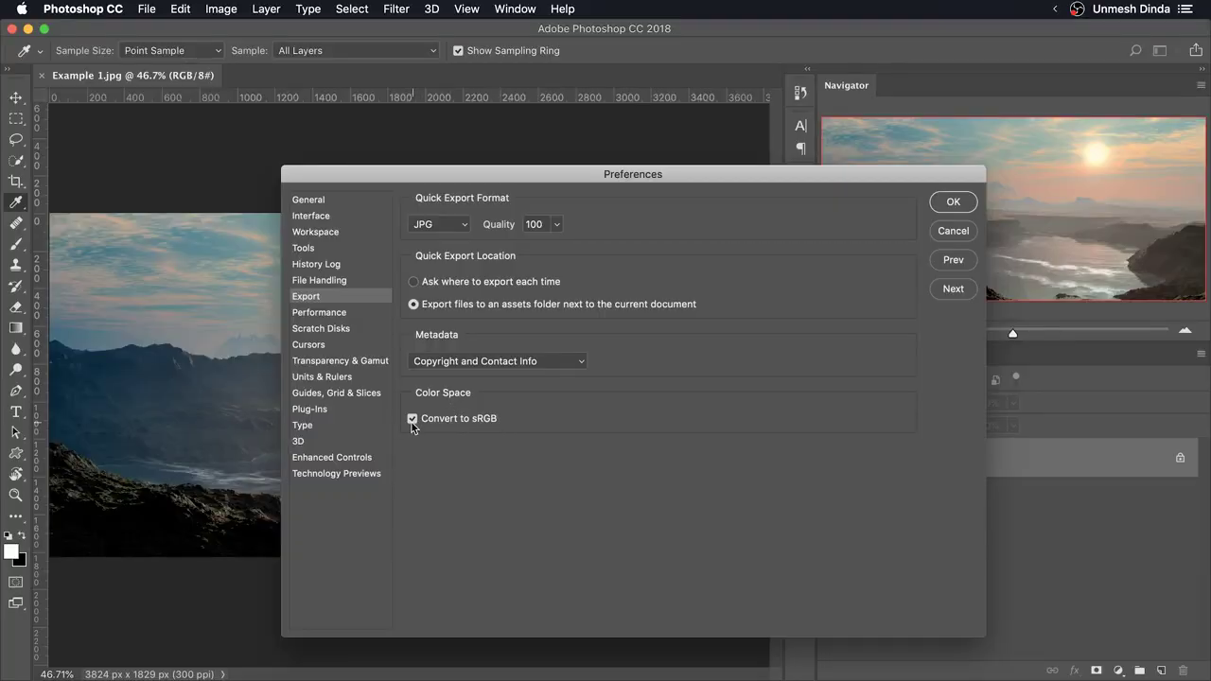
pyautogui.click(413, 419)
pyautogui.click(953, 202)
pyautogui.press('v')
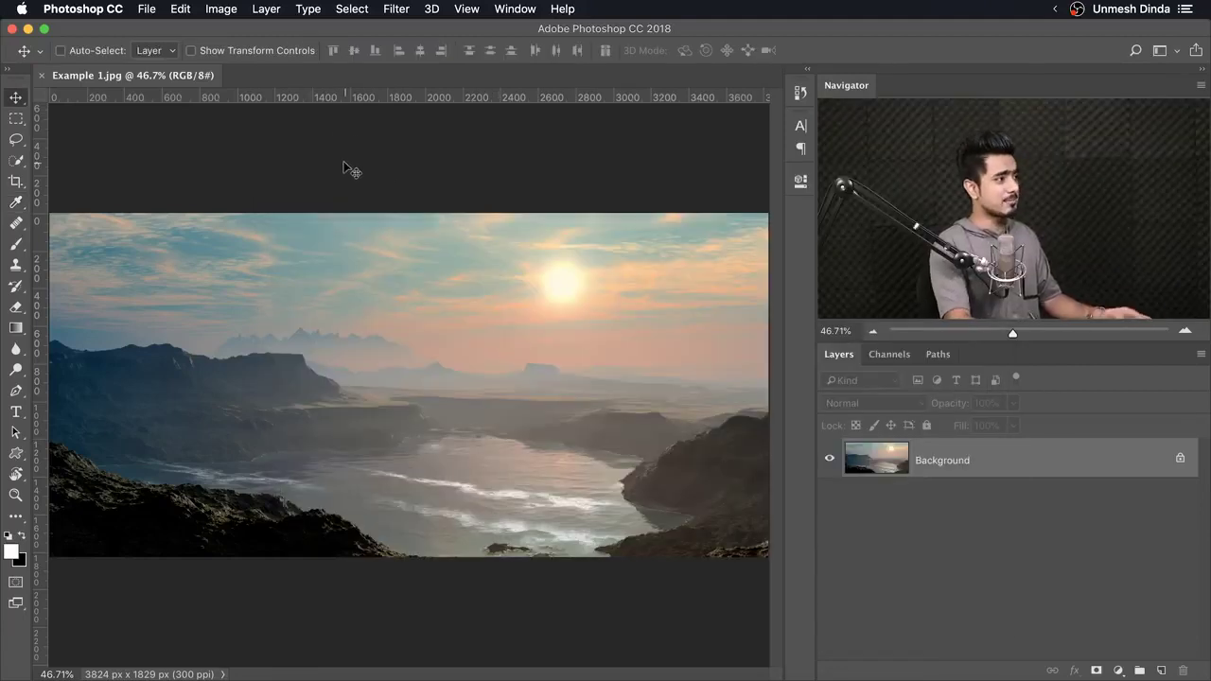
pyautogui.click(149, 11)
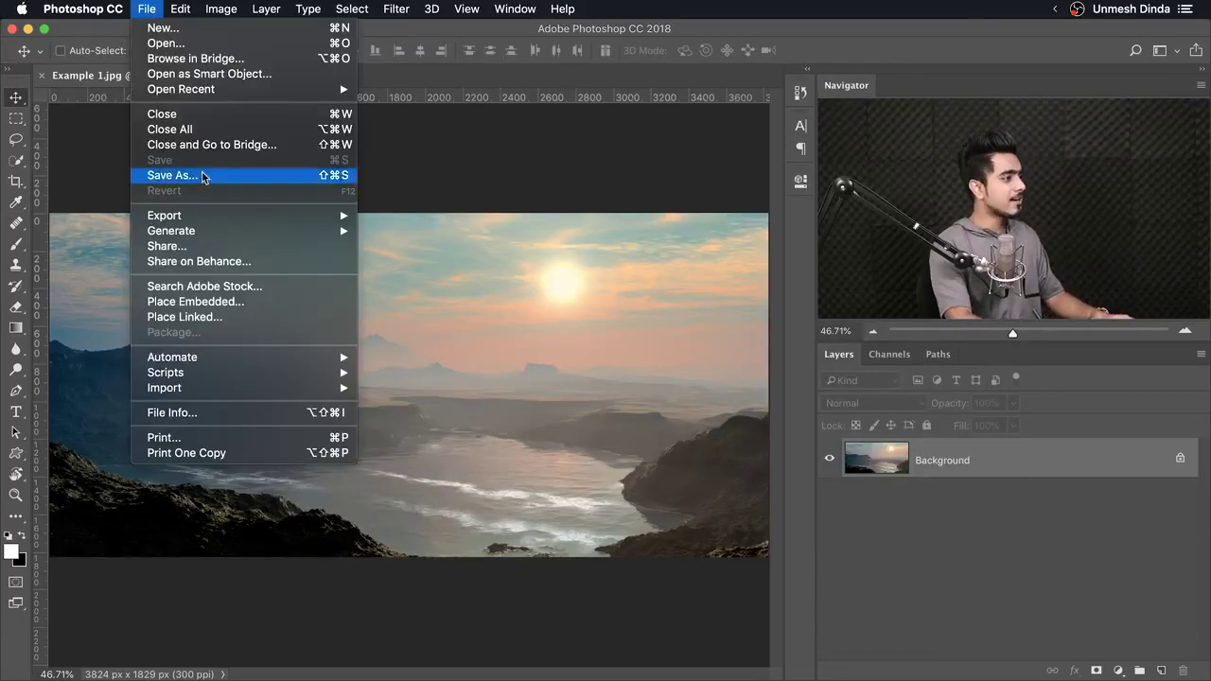
pyautogui.moveTo(283, 215)
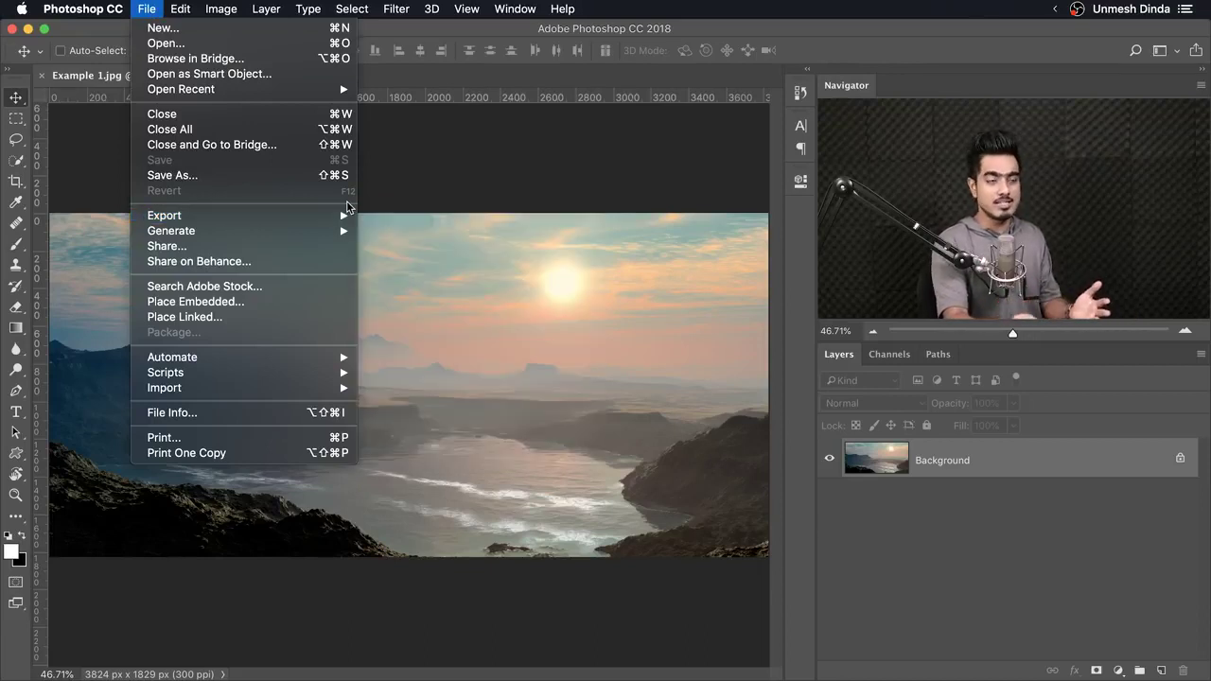
pyautogui.click(455, 204)
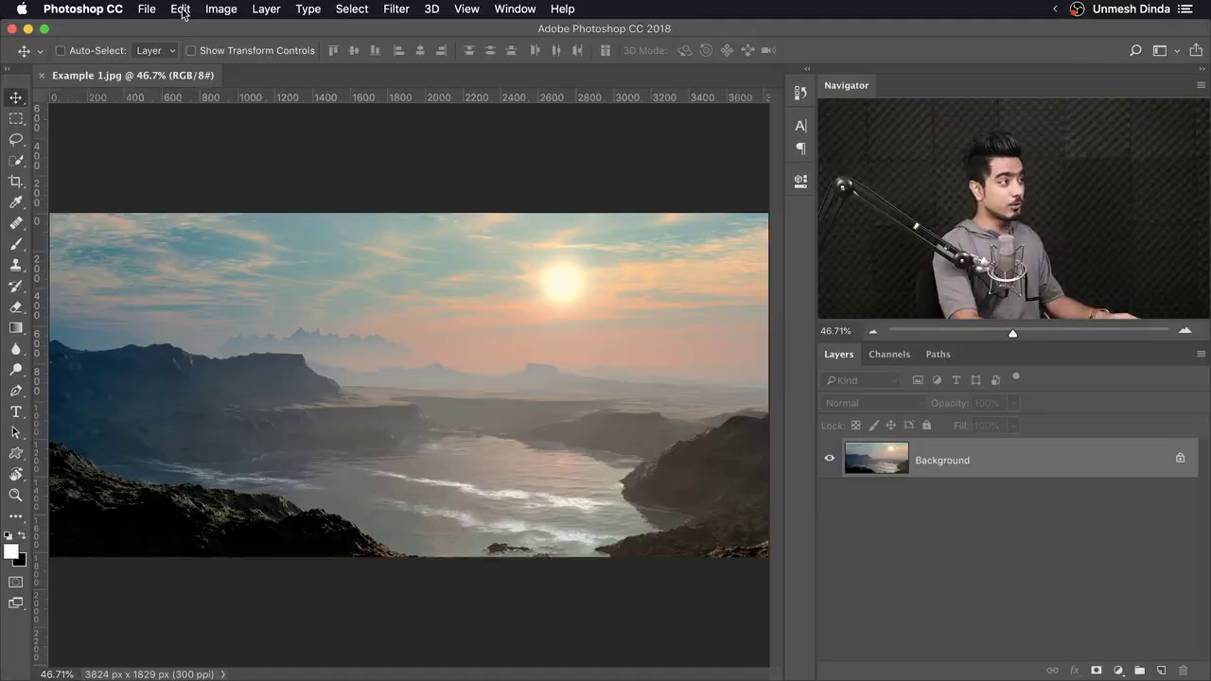
# Step: Assign F6 as the keyboard shortcut for Quick Export as PNG among the File commands and accept the change
pyautogui.click(180, 9)
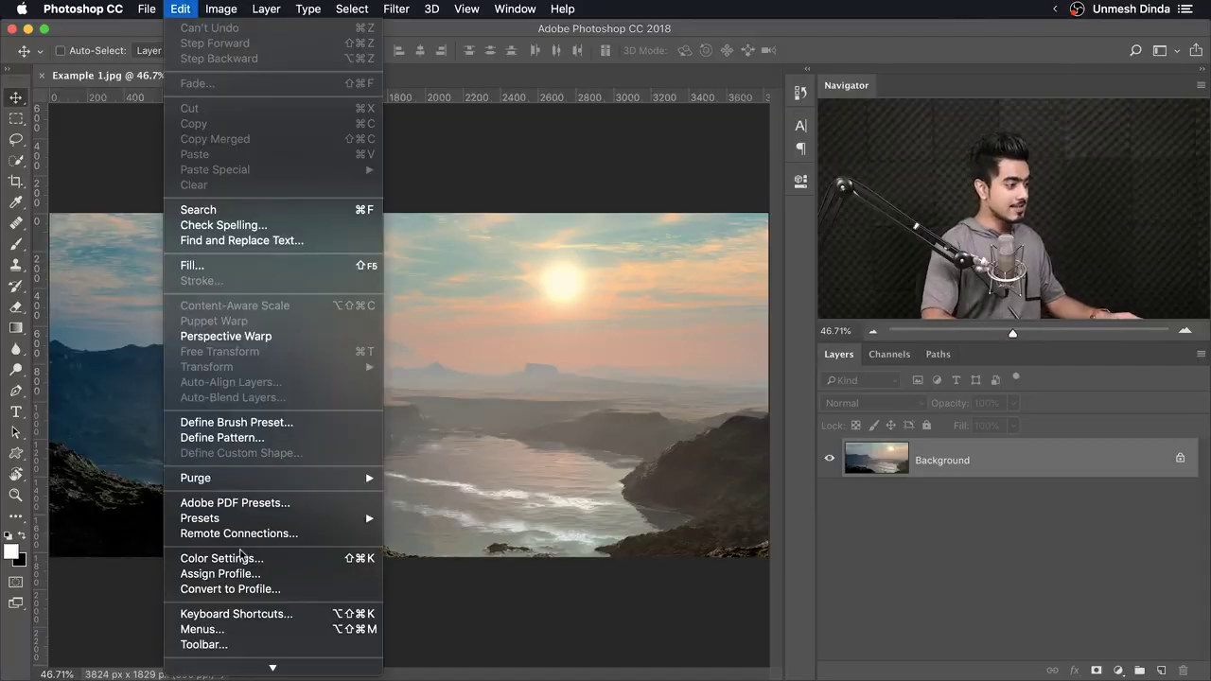
pyautogui.click(237, 614)
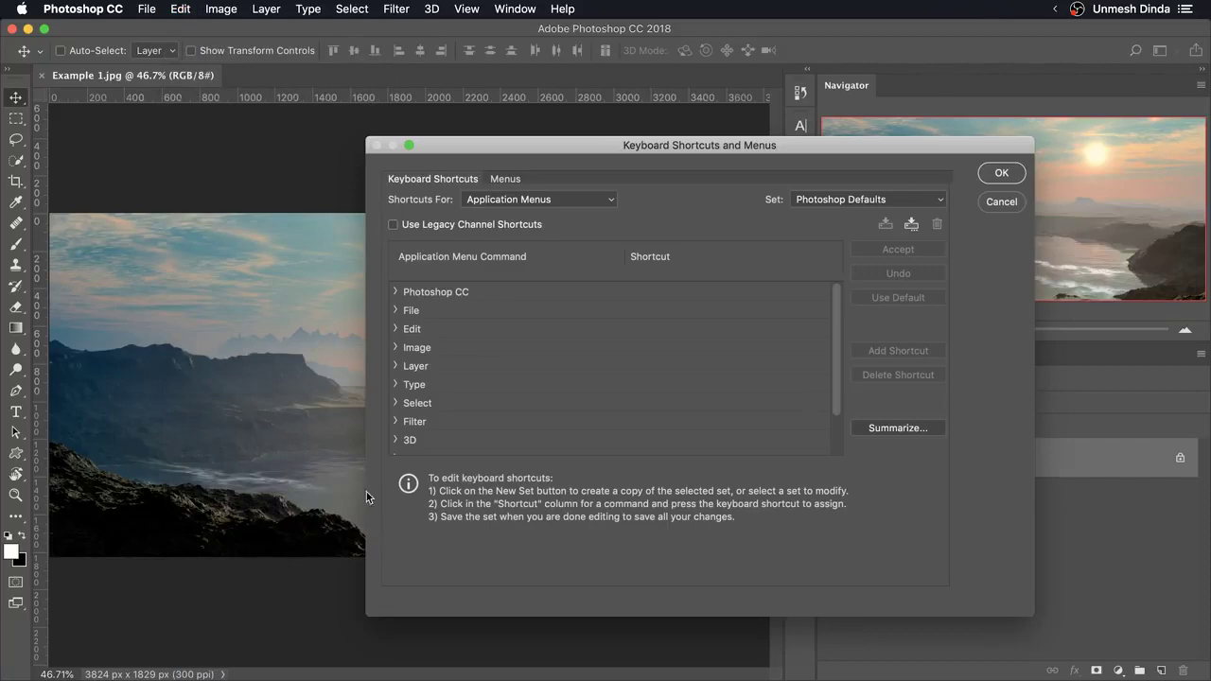
pyautogui.click(395, 310)
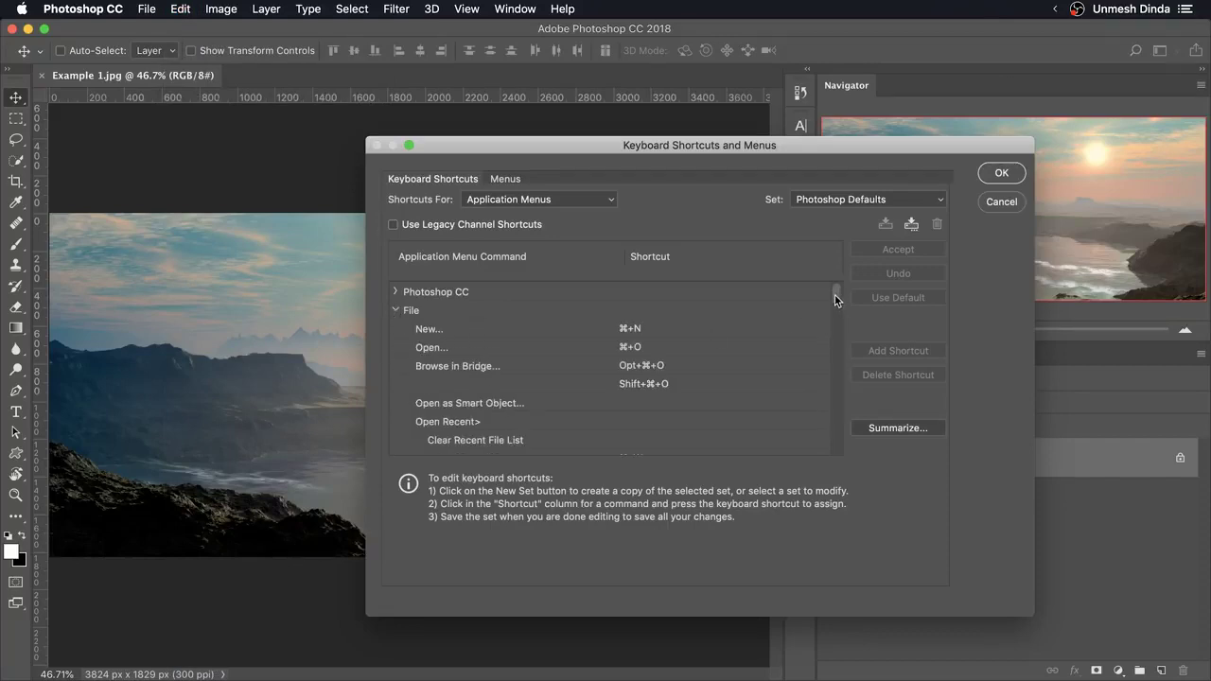
pyautogui.moveTo(834, 294); pyautogui.dragTo(833, 321)
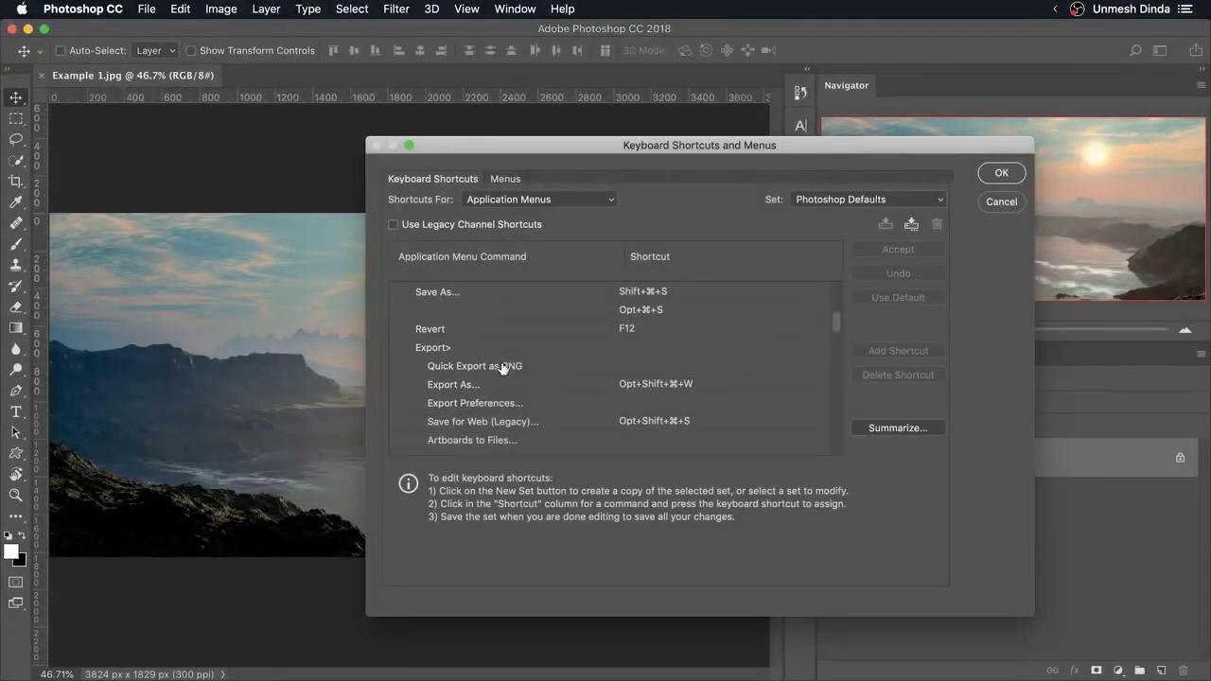
pyautogui.click(503, 367)
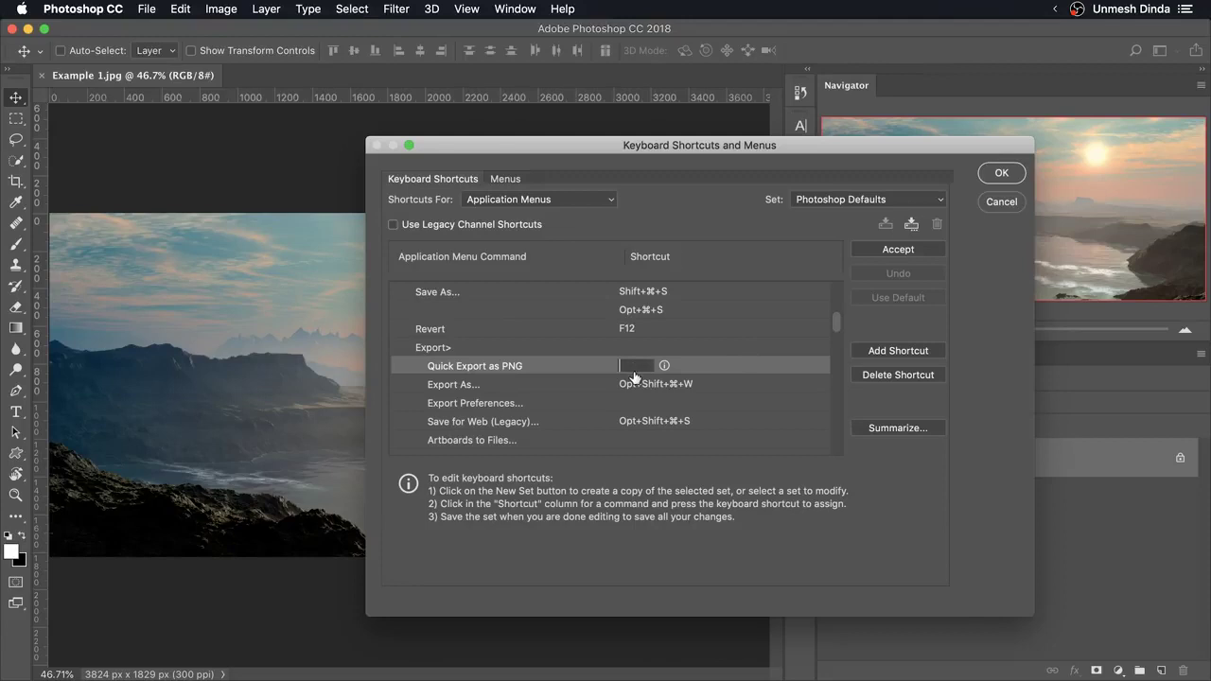
pyautogui.press('F6')
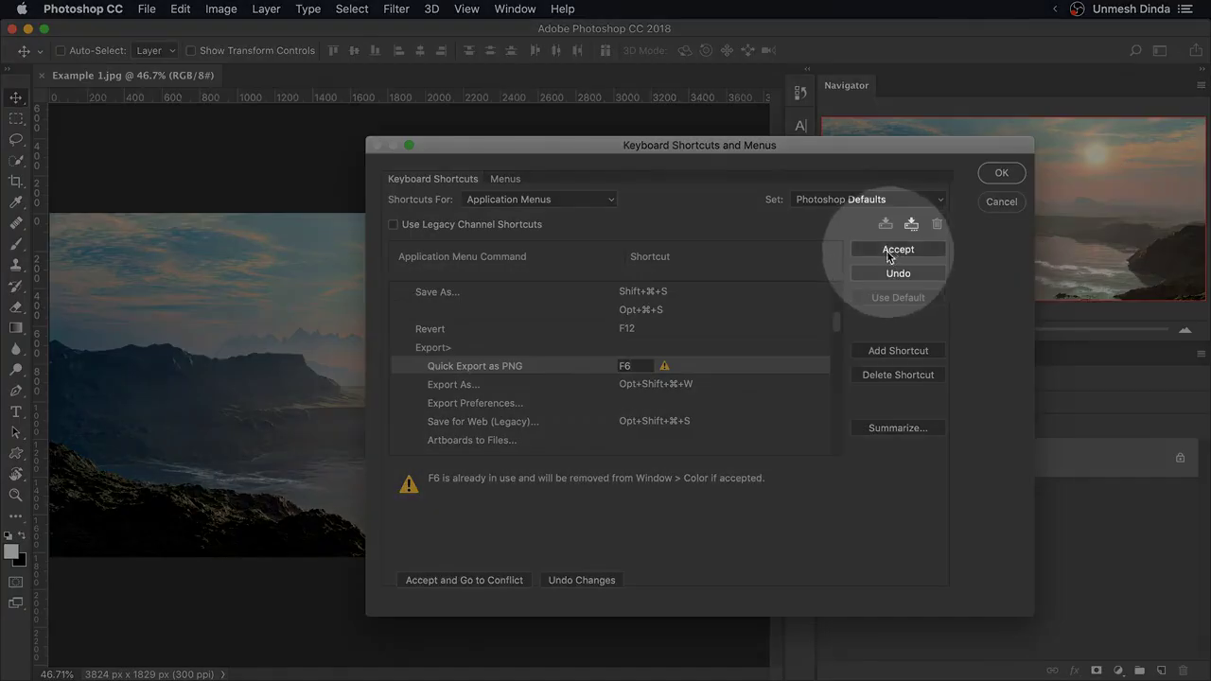
pyautogui.click(890, 250)
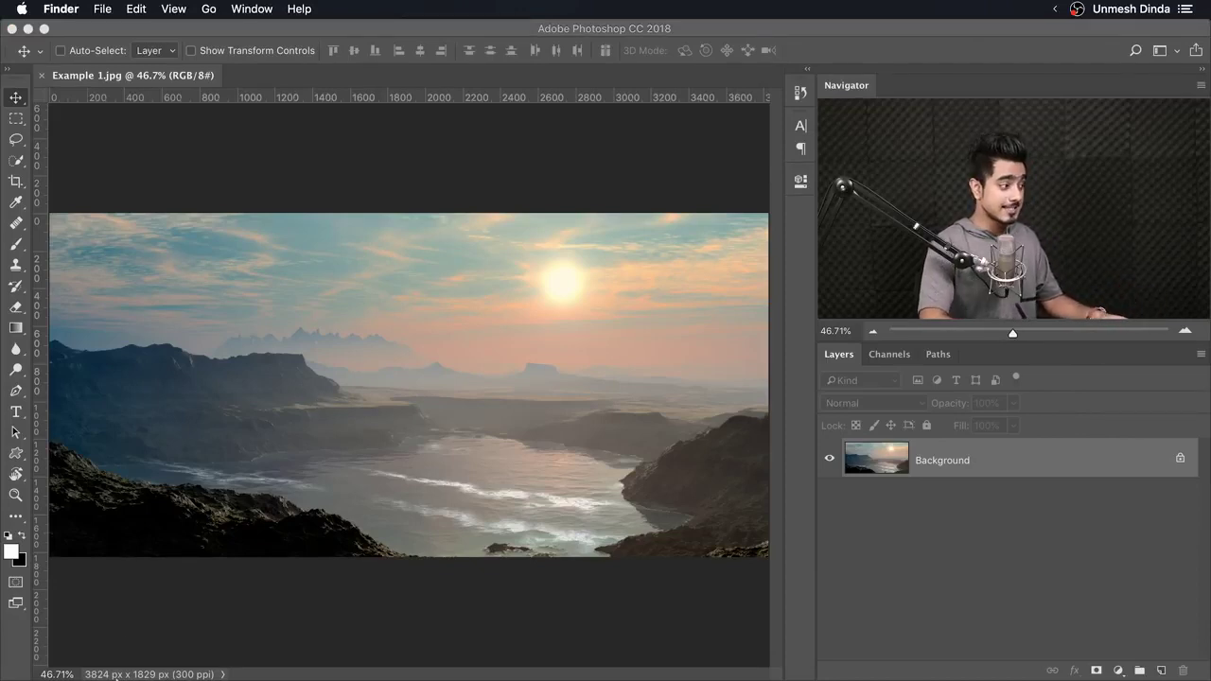
# Step: Switch to Finder, check the exported Example 1.jpg in the Example 1-assets folder, and minimise the window
pyautogui.click(46, 661)
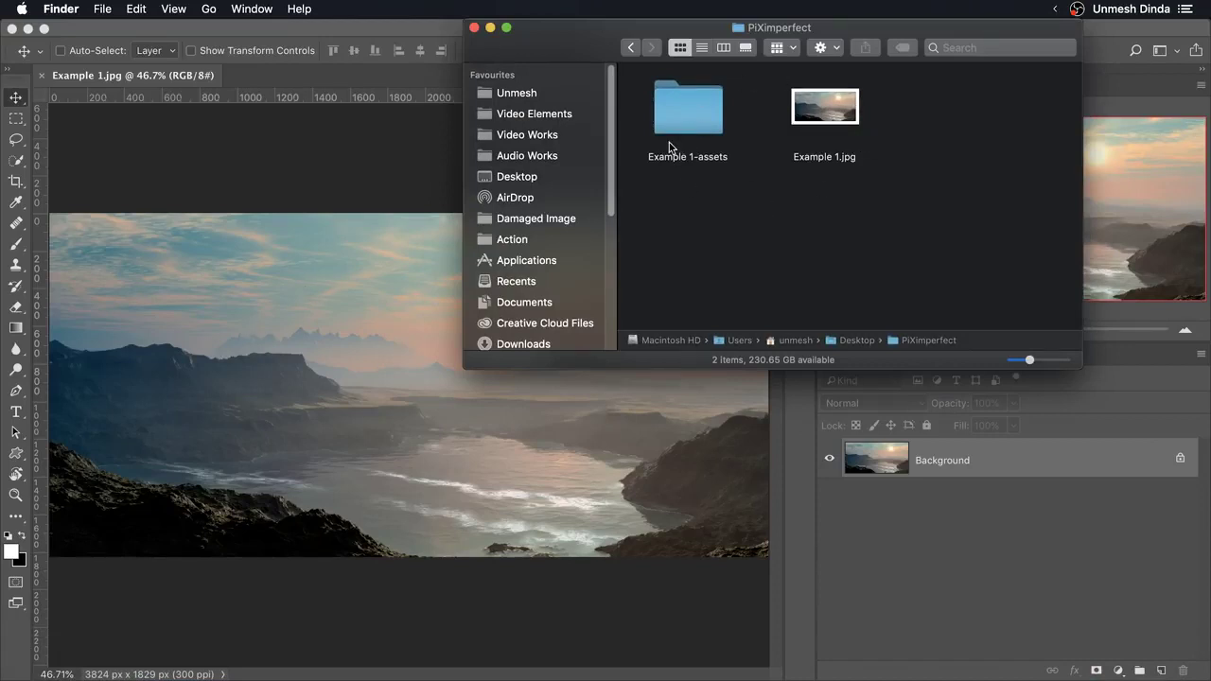
pyautogui.doubleClick(678, 107)
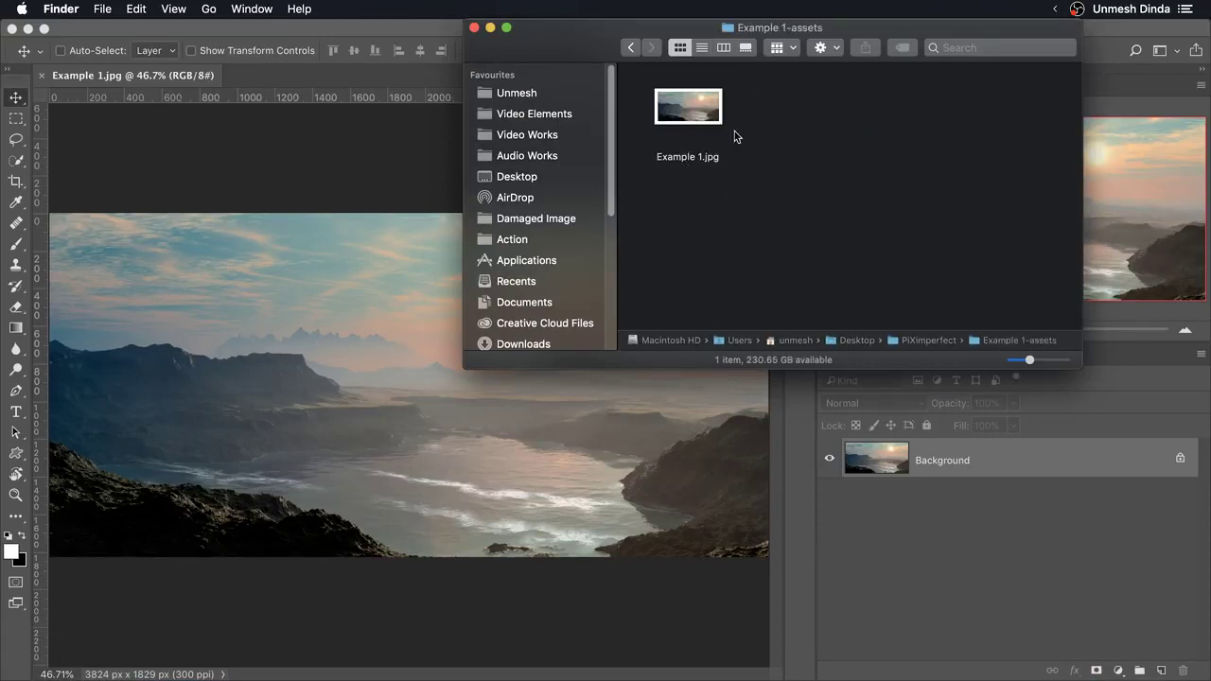
pyautogui.click(699, 121)
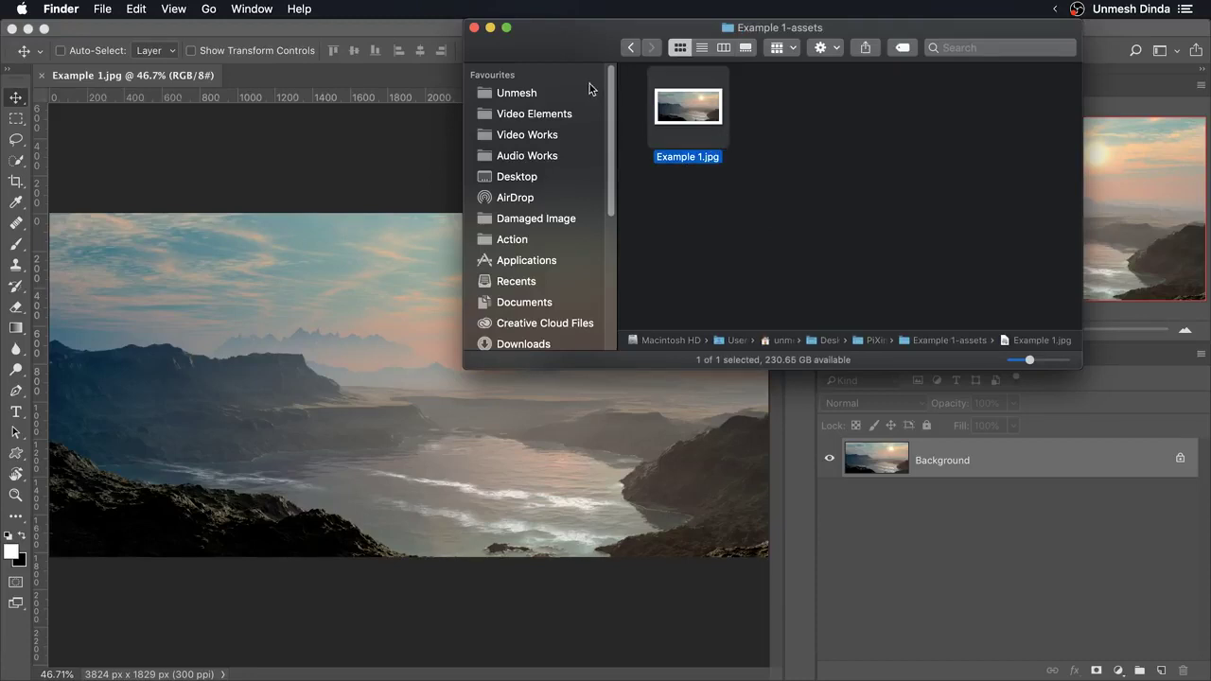
pyautogui.click(491, 28)
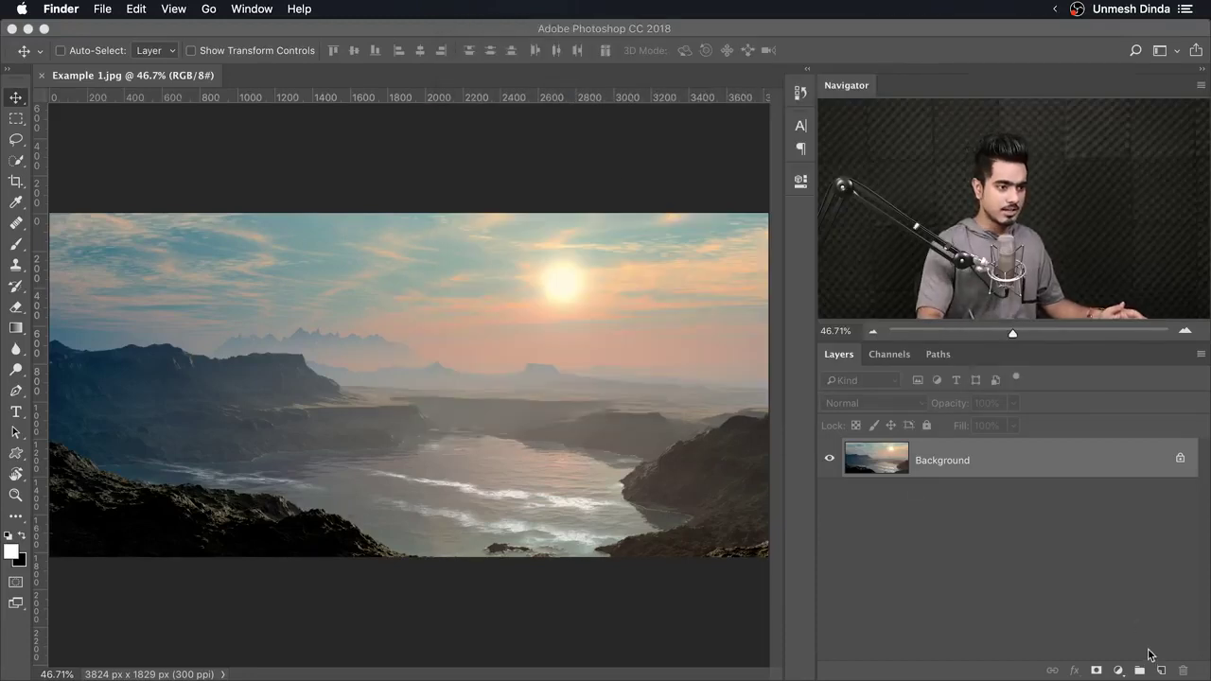
# Step: Darken the landscape with a Curves adjustment layer by pulling the RGB curve down, and switch to Finder to check the export
pyautogui.click(1125, 672)
pyautogui.click(1146, 444)
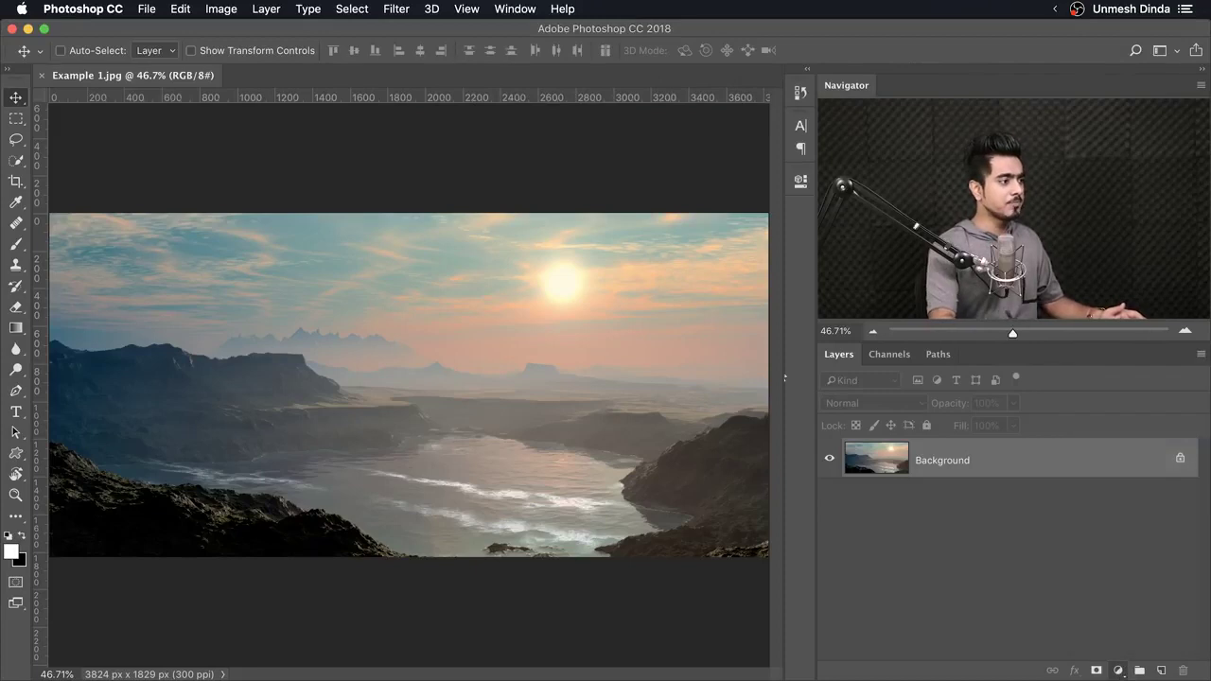
pyautogui.moveTo(702, 321); pyautogui.dragTo(715, 362)
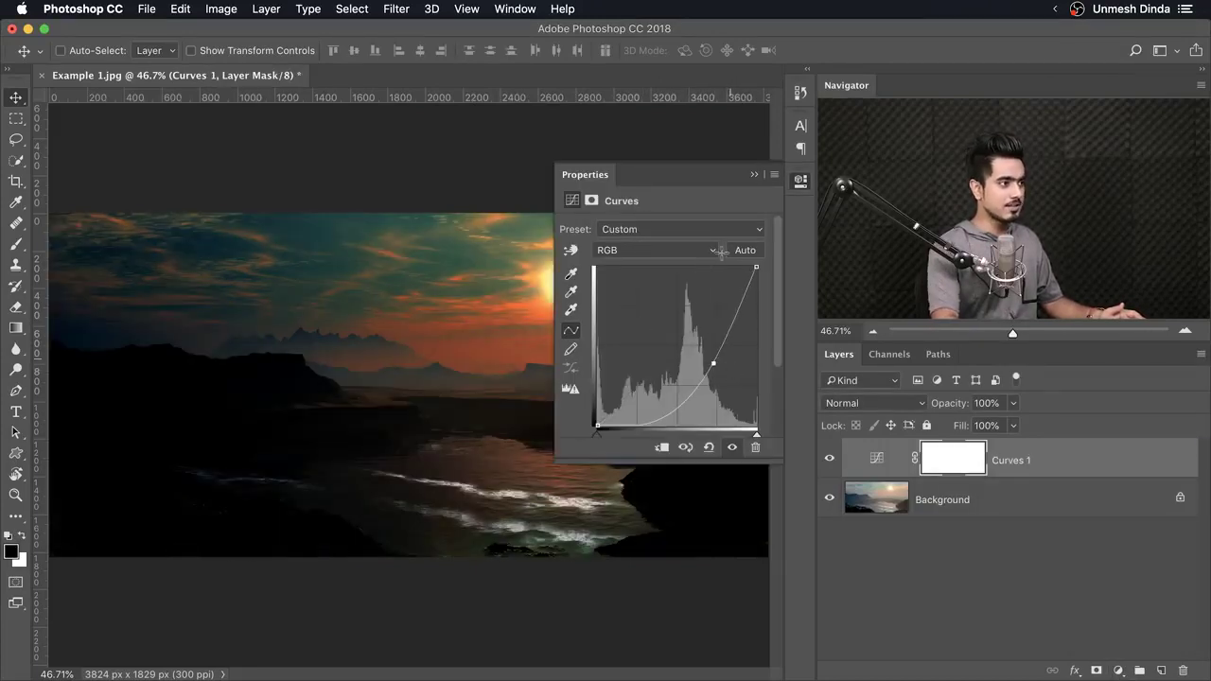
pyautogui.click(753, 176)
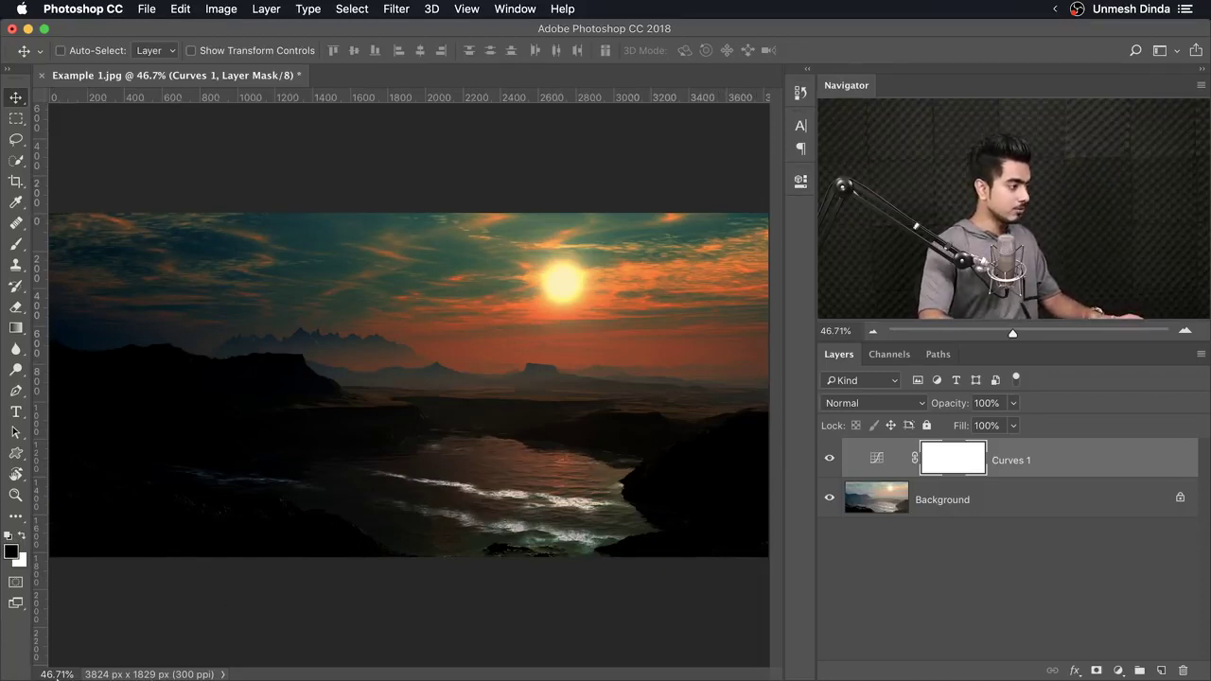
pyautogui.click(67, 660)
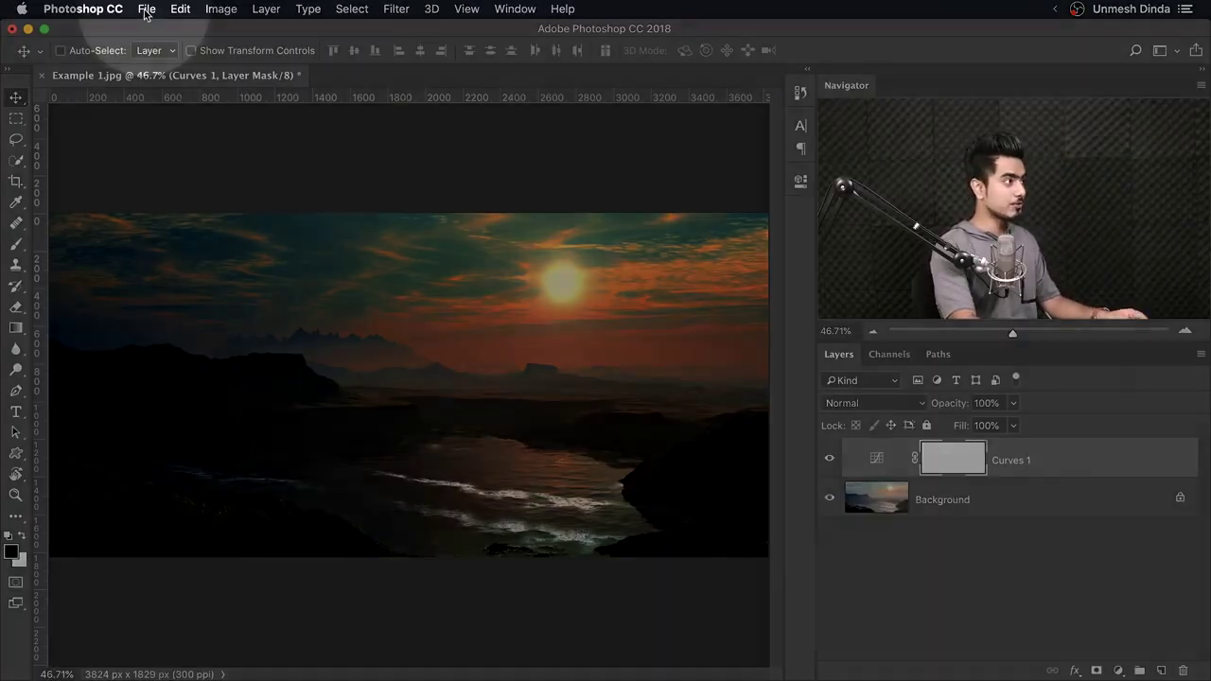
# Step: Create a new 1080p document of 1920 x 1080 px at 300 ppi with a white background
pyautogui.click(146, 8)
pyautogui.click(254, 162)
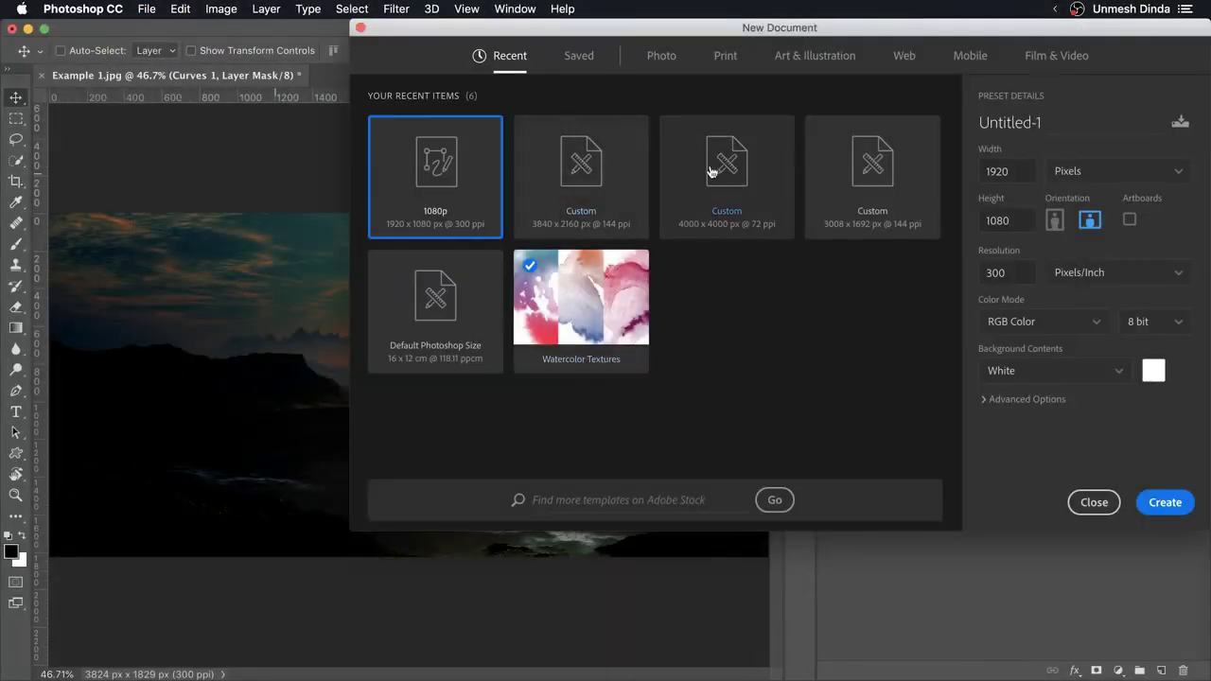
pyautogui.click(1166, 505)
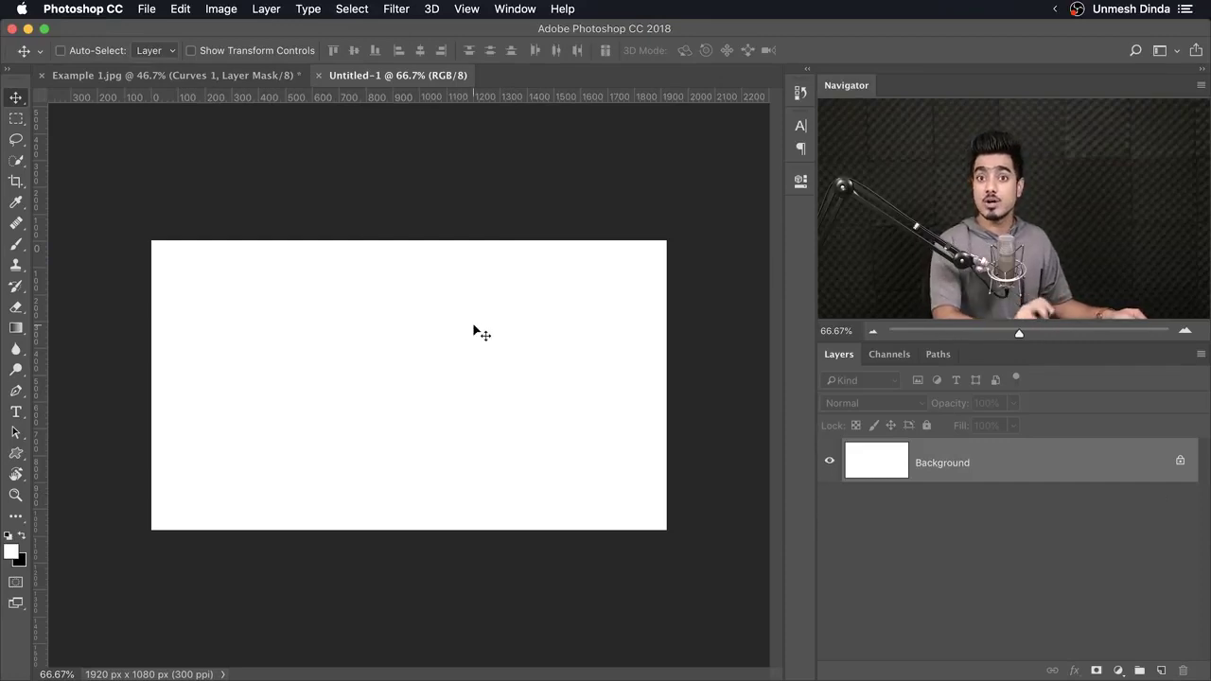
# Step: Paint a thick vertical stroke and four separate dots in black on the blank canvas with a brush of size 177
pyautogui.click(16, 244)
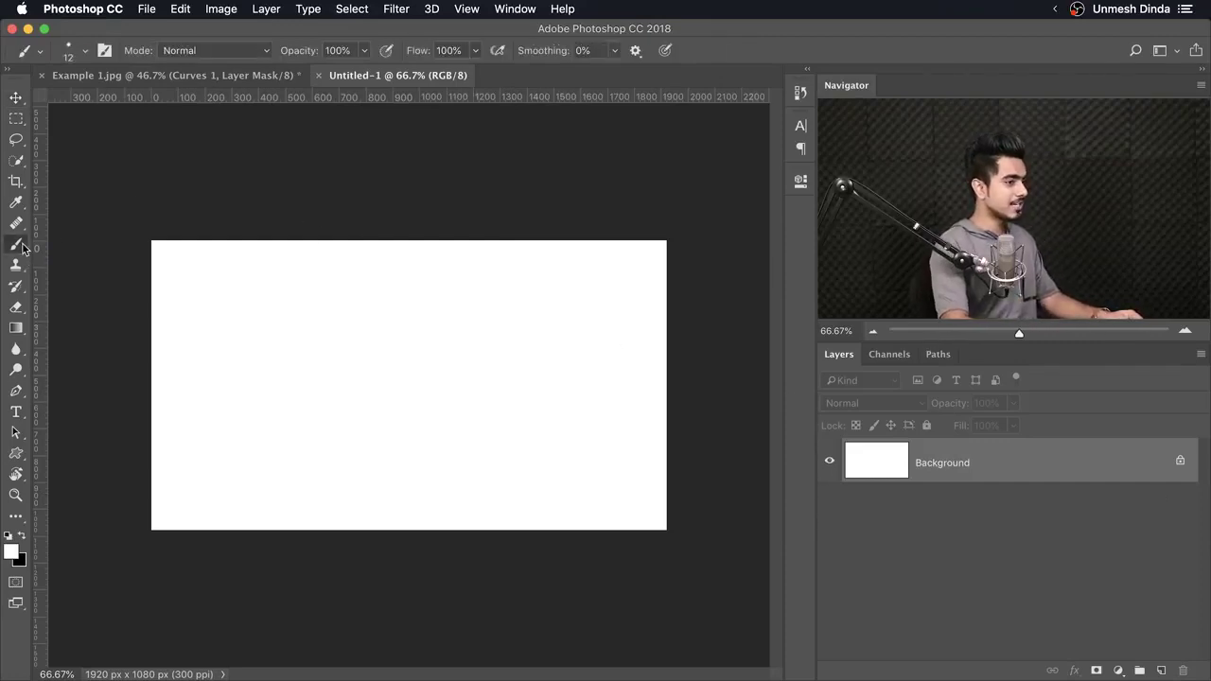
pyautogui.moveTo(388, 355); pyautogui.dragTo(419, 356)
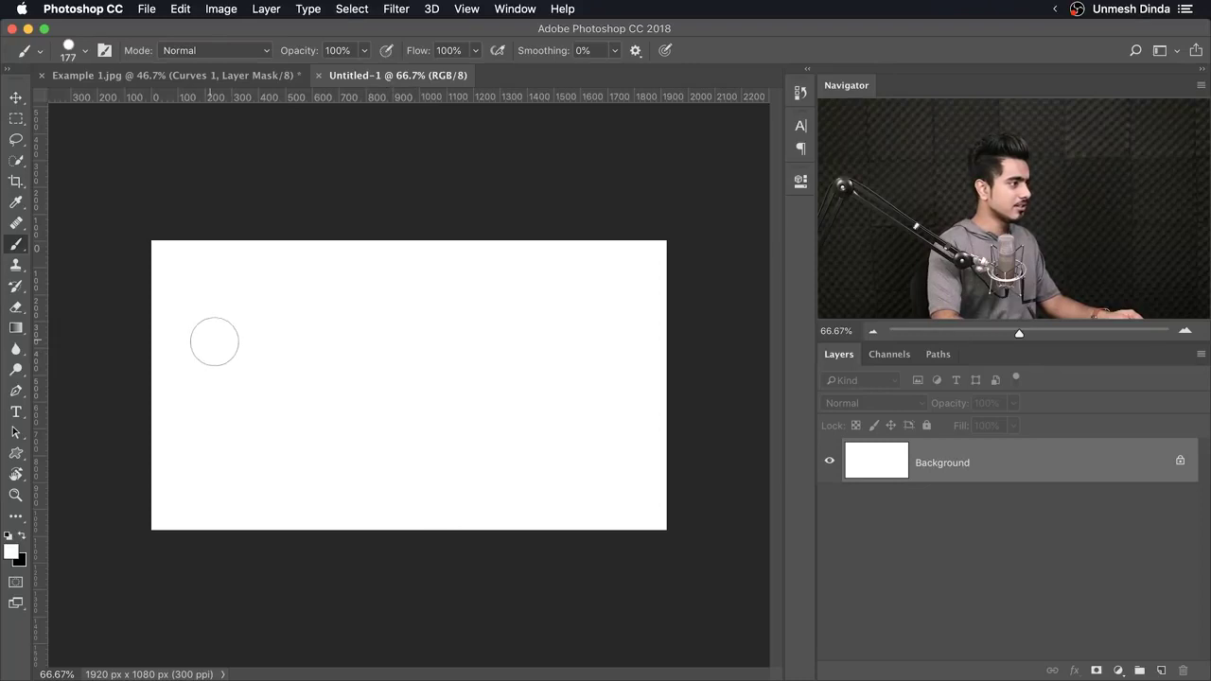
pyautogui.press('x')
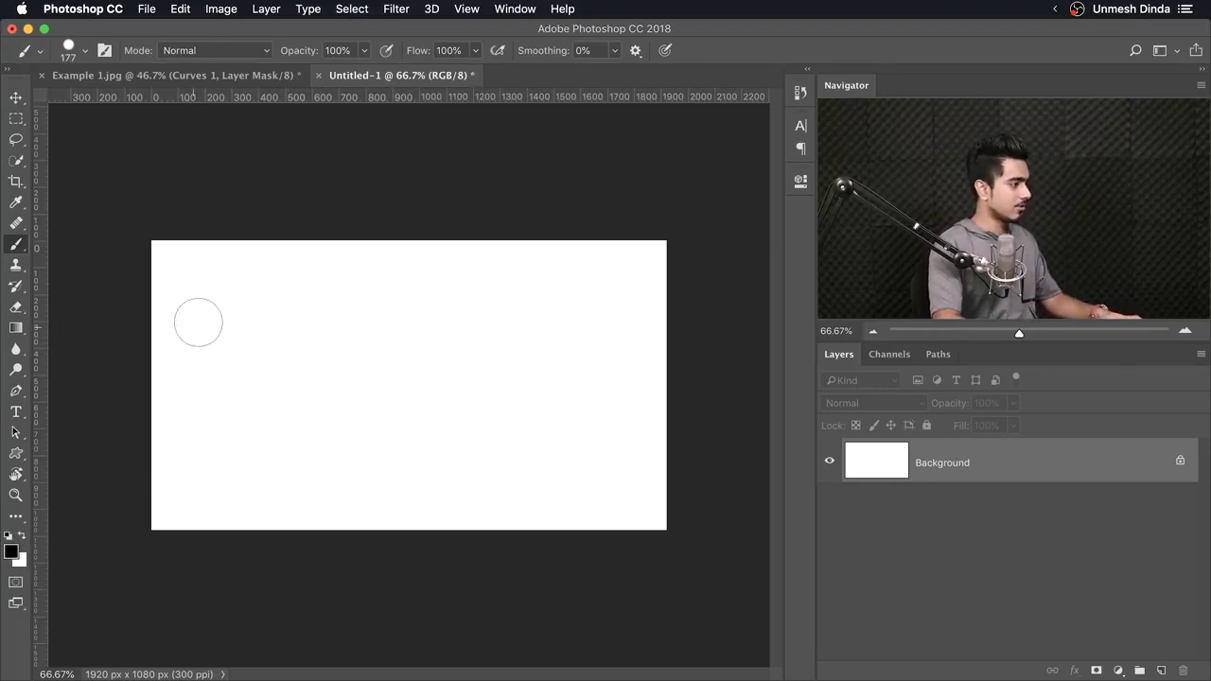
pyautogui.moveTo(222, 296); pyautogui.dragTo(226, 413)
pyautogui.click(309, 295)
pyautogui.click(403, 320)
pyautogui.click(530, 363)
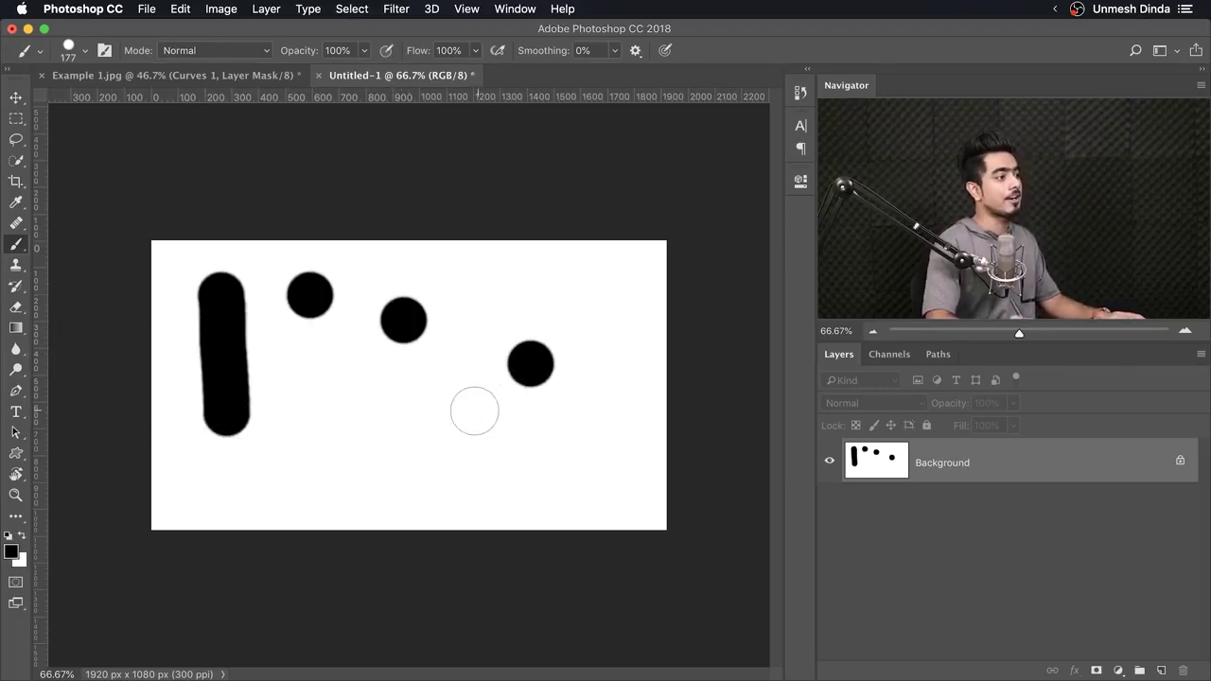
pyautogui.click(490, 408)
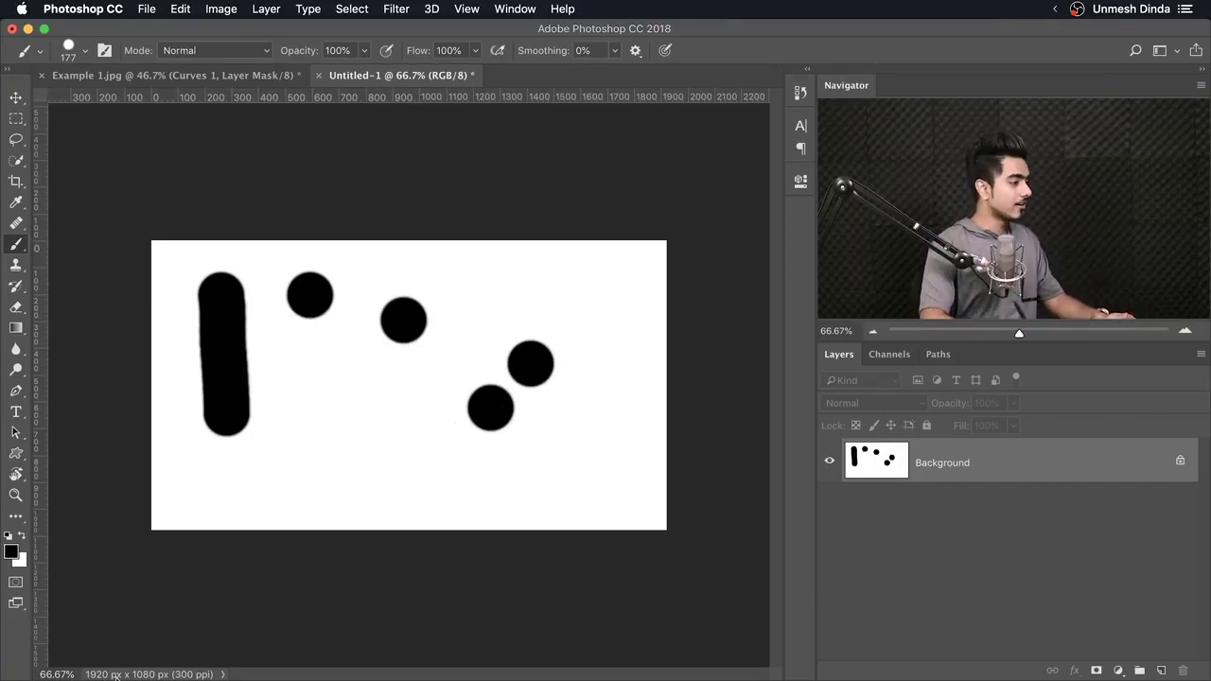
# Step: Switch to Finder and view the exported Untitled-1.jpg in the Documents-assets folder
pyautogui.moveTo(142, 675)
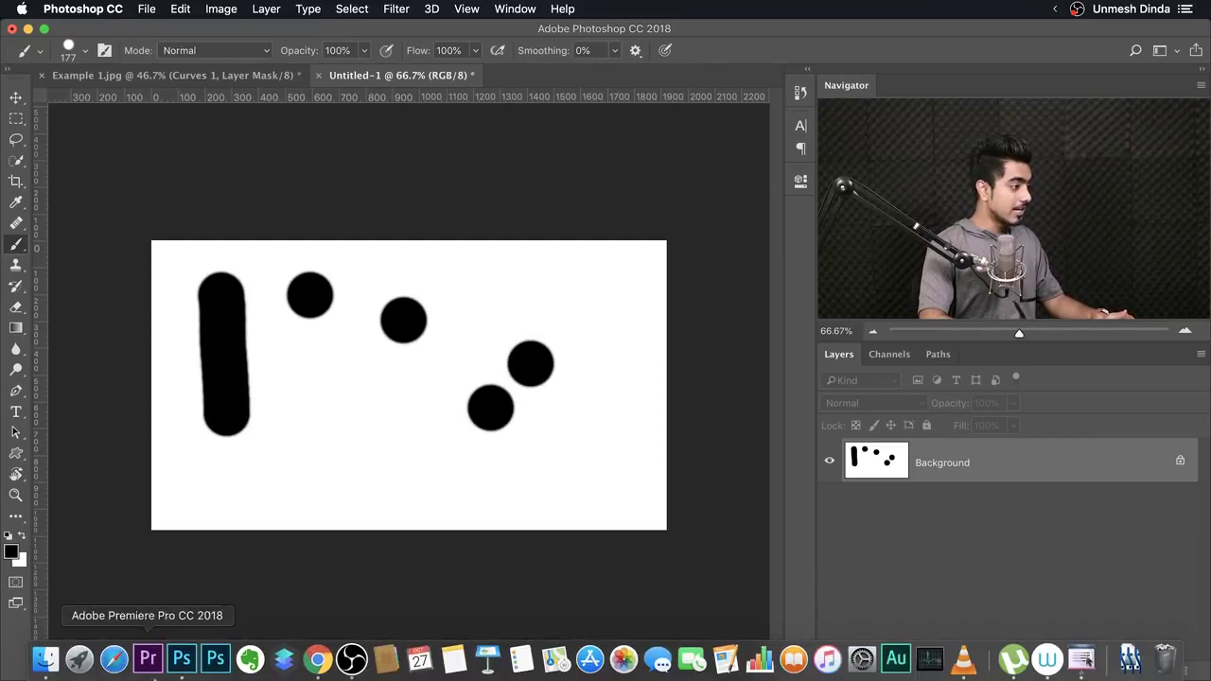
pyautogui.click(42, 676)
pyautogui.moveTo(768, 32); pyautogui.dragTo(720, 103)
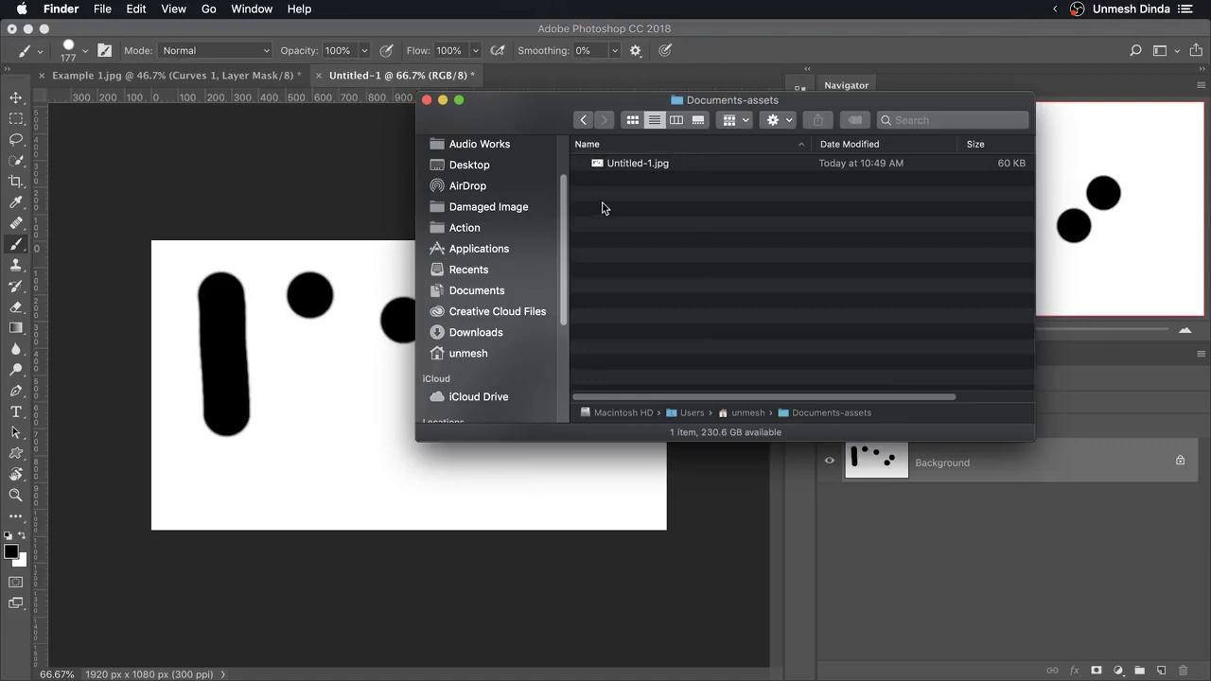
# Step: Browse from the home folder into Documents-assets in Finder to show where the unsaved document's Untitled-1.jpg was exported
pyautogui.click(478, 355)
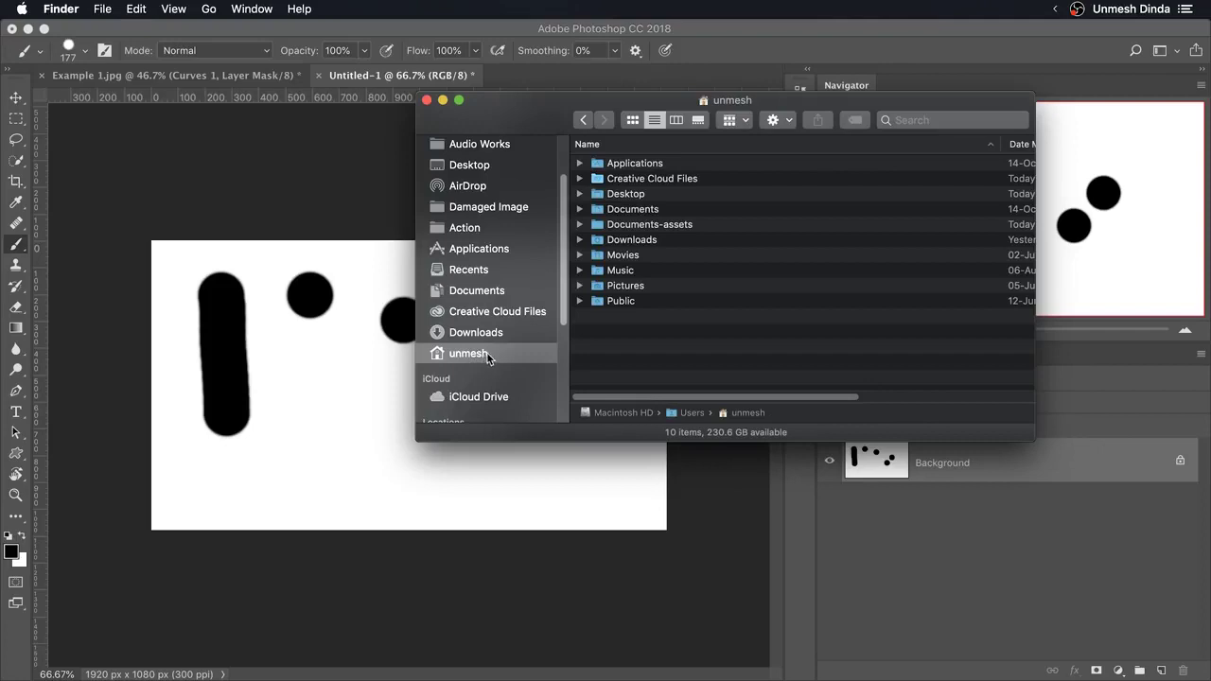
pyautogui.doubleClick(659, 228)
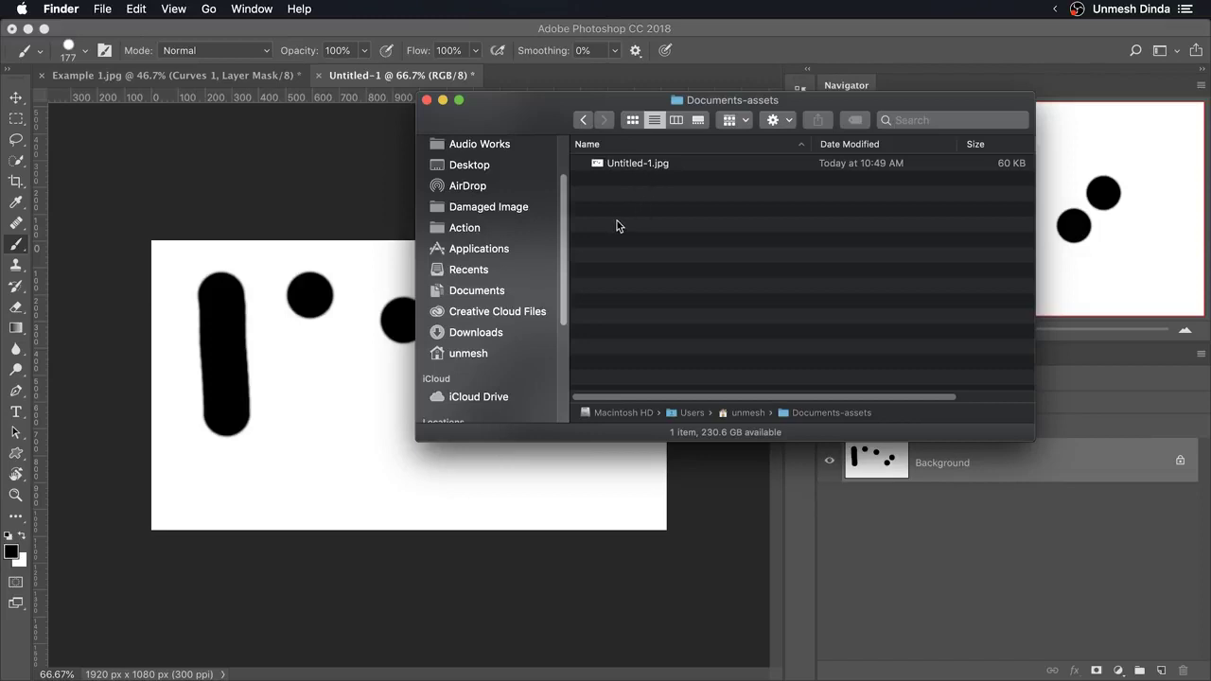
pyautogui.moveTo(547, 125); pyautogui.dragTo(203, 122)
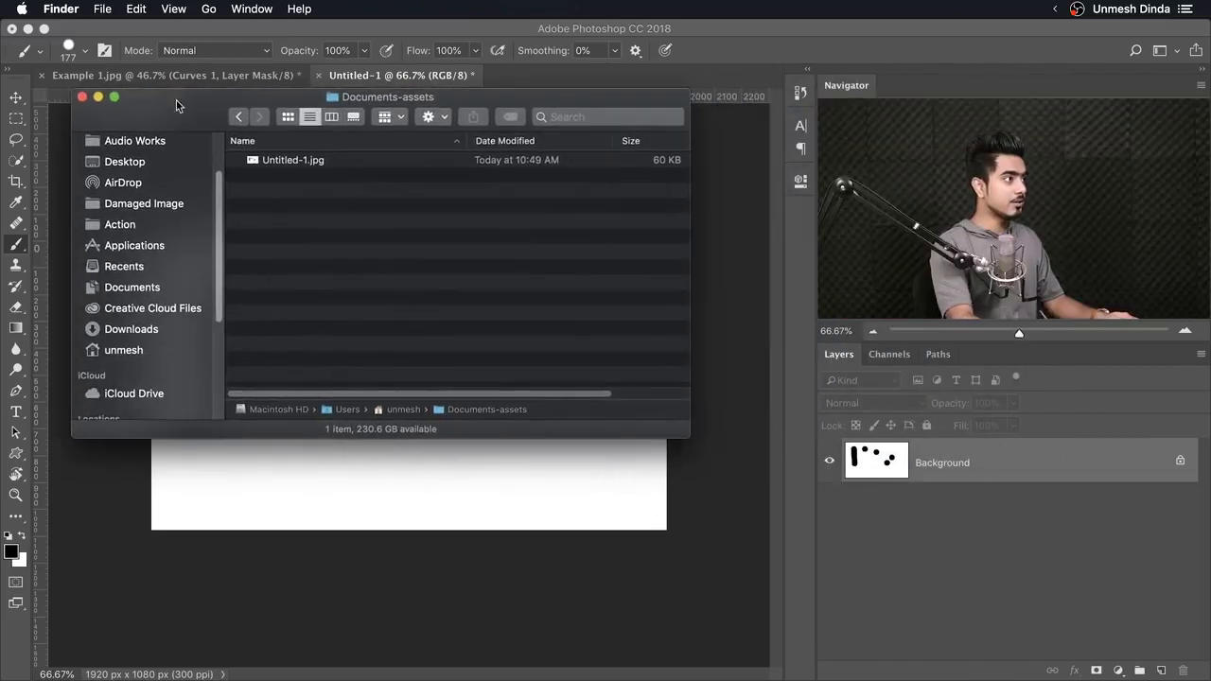
pyautogui.click(209, 9)
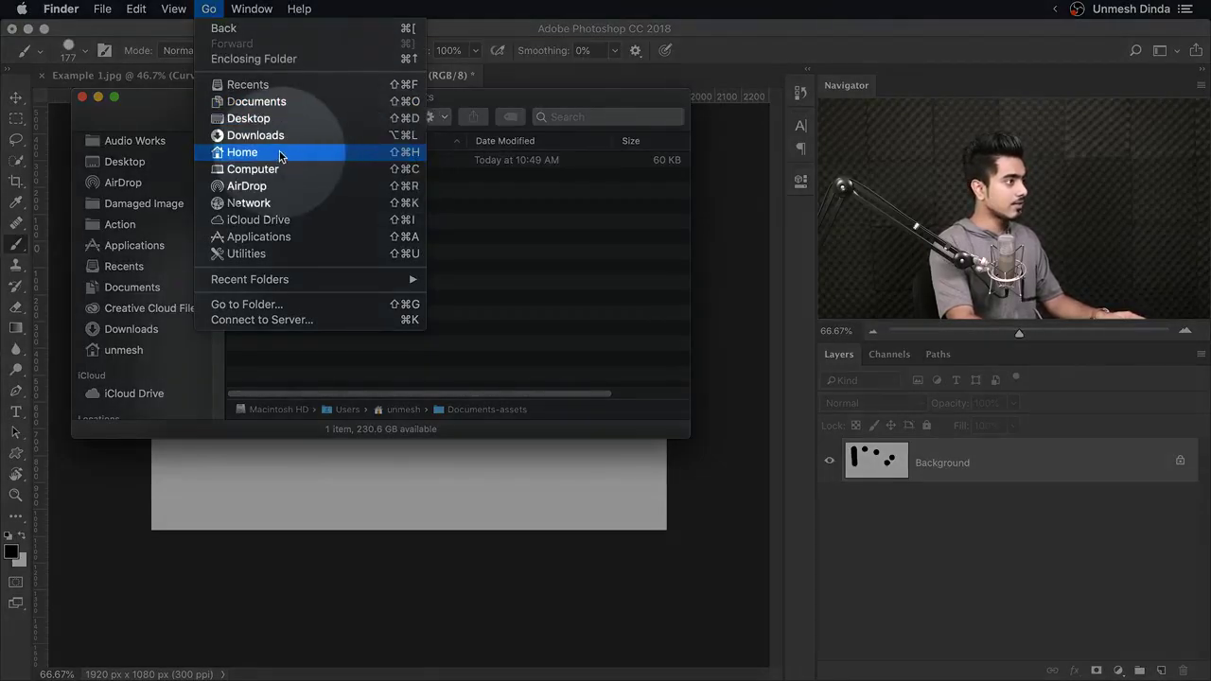
pyautogui.click(280, 154)
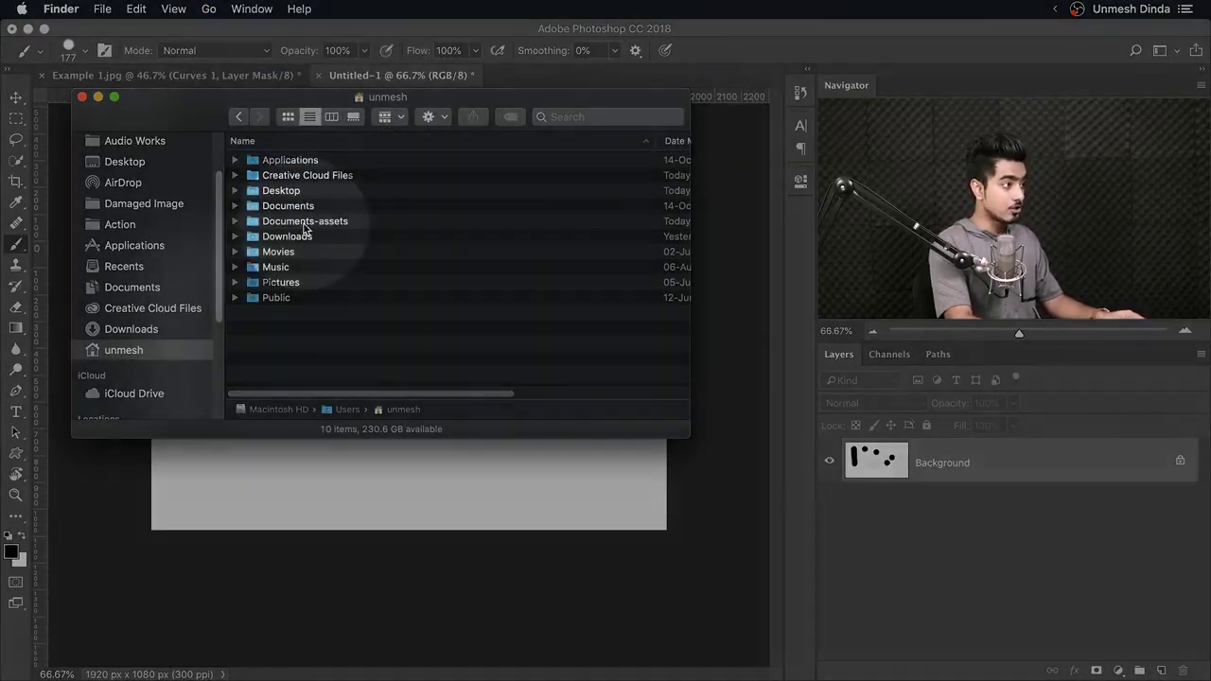
pyautogui.doubleClick(306, 223)
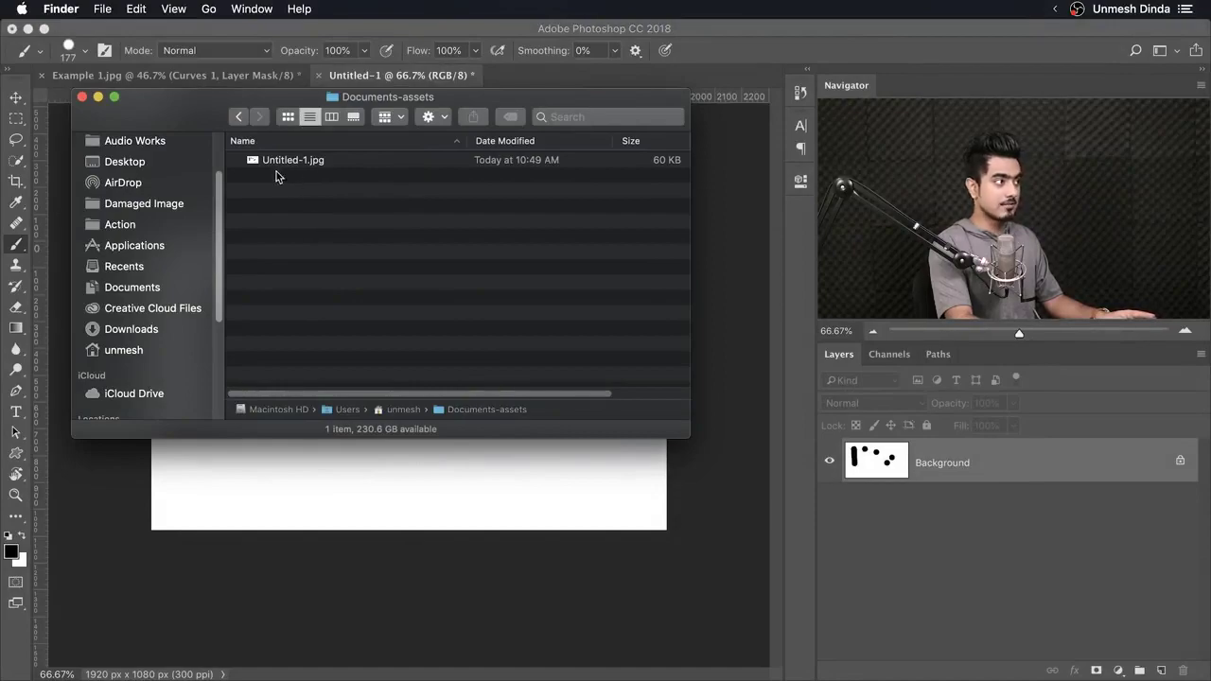
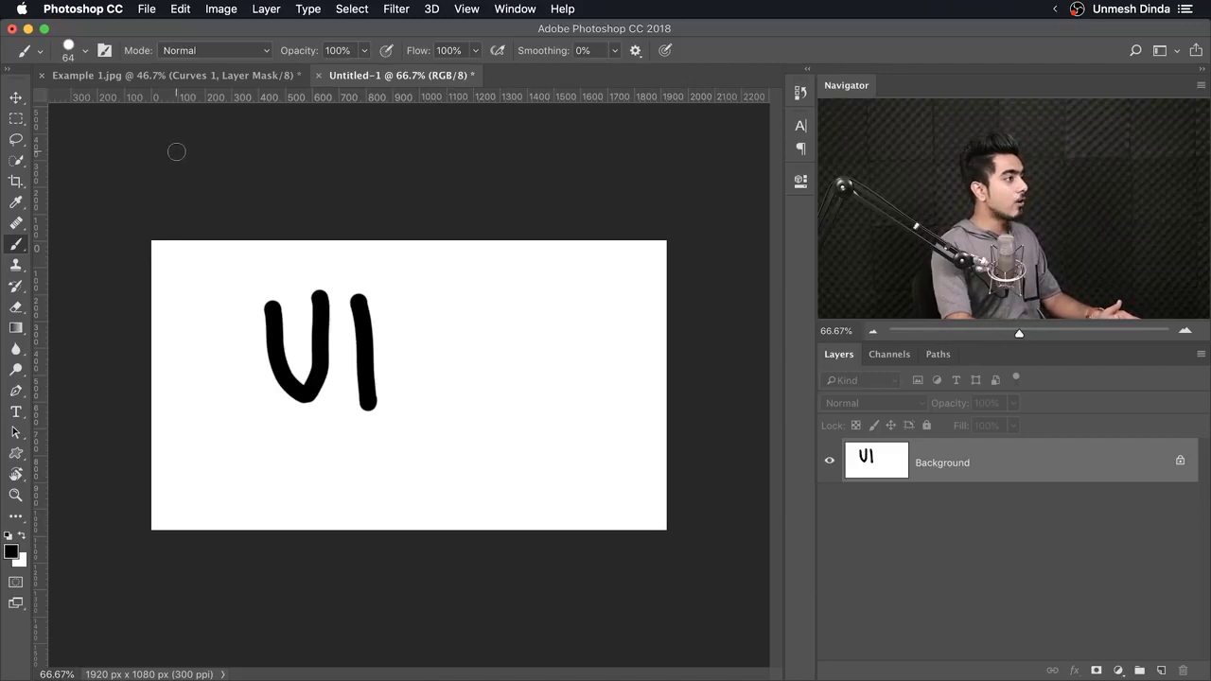
# Step: Create another 1920 x 1080 px, 300 ppi white document named Untitled-1 and paint "U2" on it in black with the size 64 brush
pyautogui.click(146, 9)
pyautogui.click(171, 27)
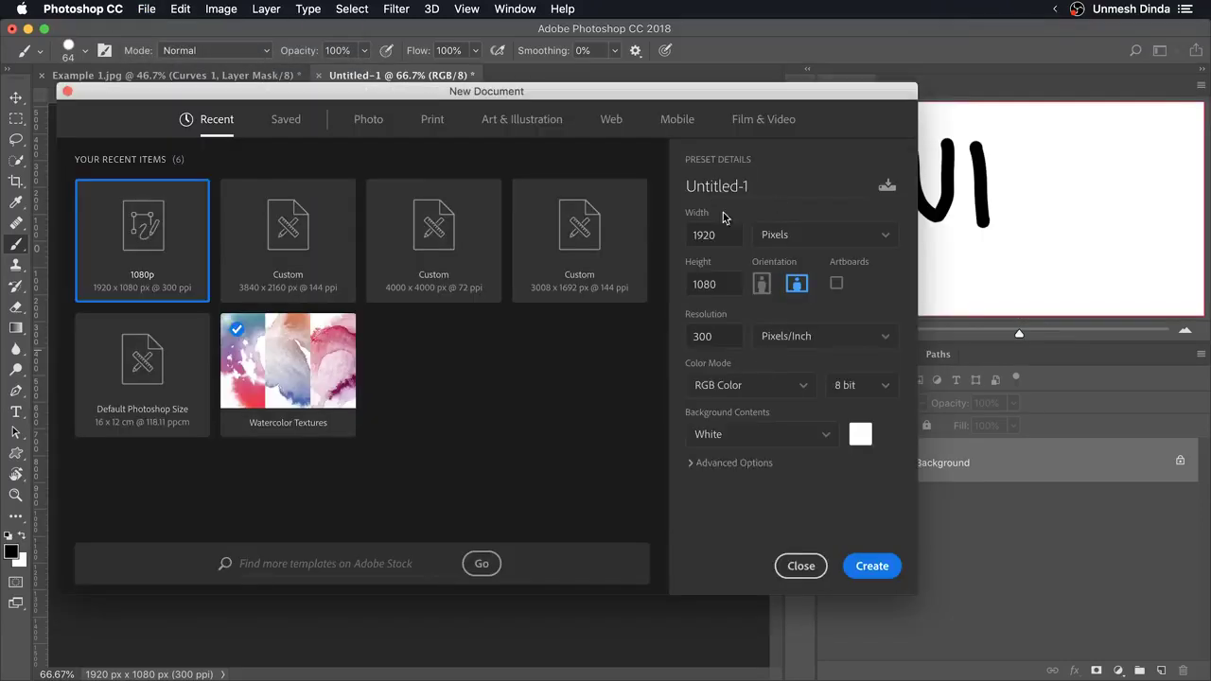
pyautogui.click(873, 572)
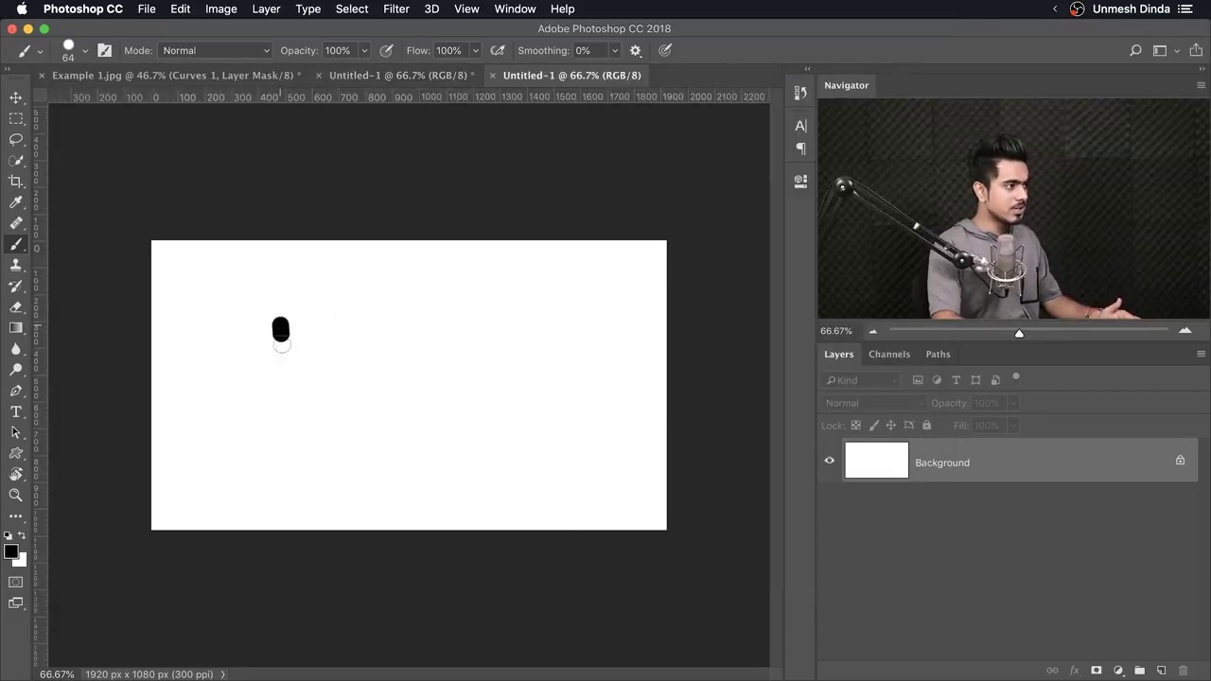
pyautogui.moveTo(334, 408); pyautogui.dragTo(335, 330)
pyautogui.moveTo(397, 371); pyautogui.dragTo(468, 391)
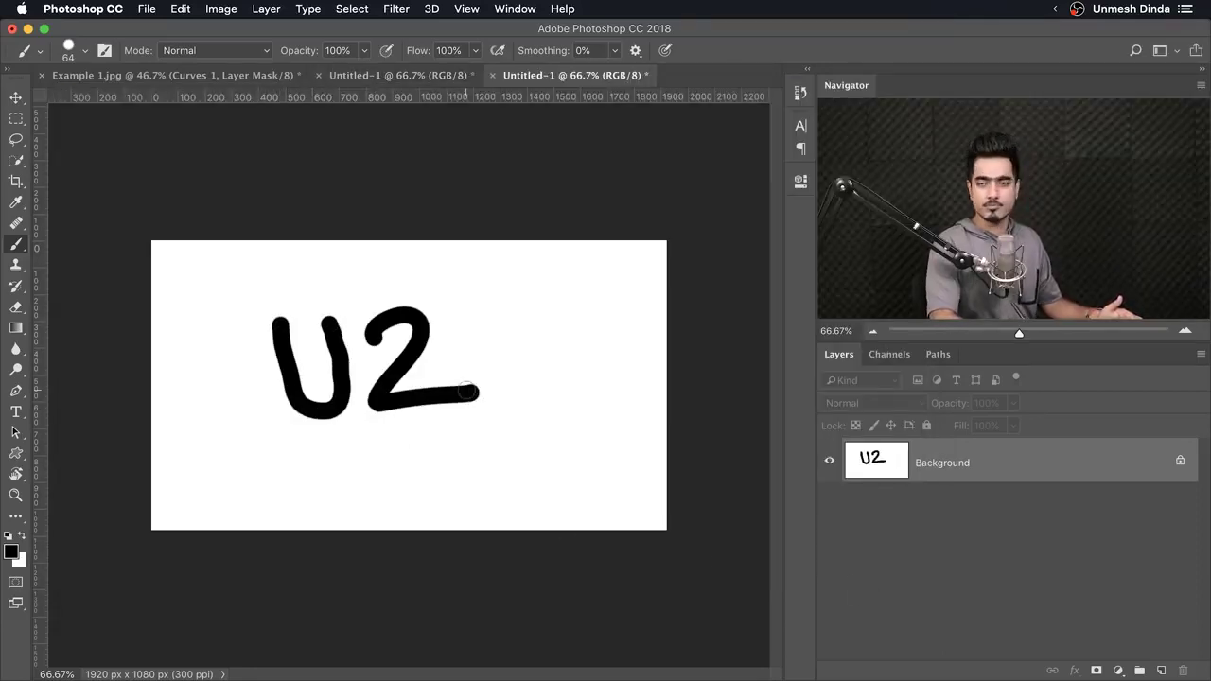
# Step: Return to the U1 document, then open Documents-assets from the home folder in Finder and view Untitled-1.jpg as an icon
pyautogui.click(390, 77)
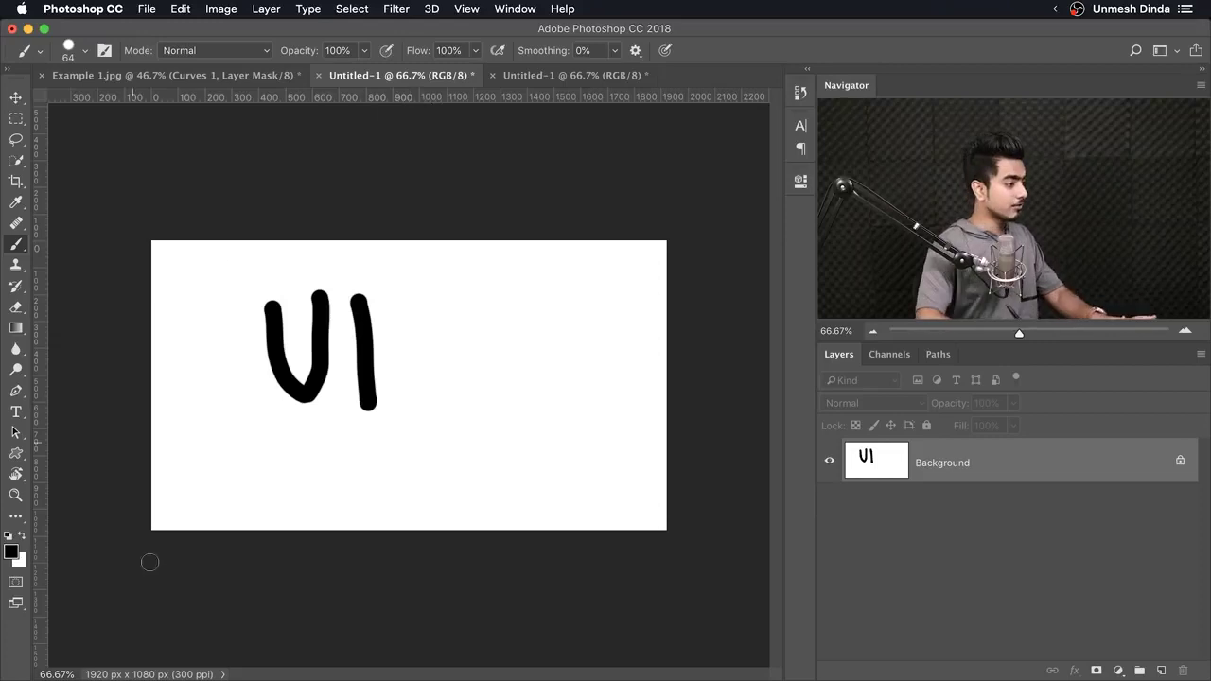
pyautogui.click(45, 660)
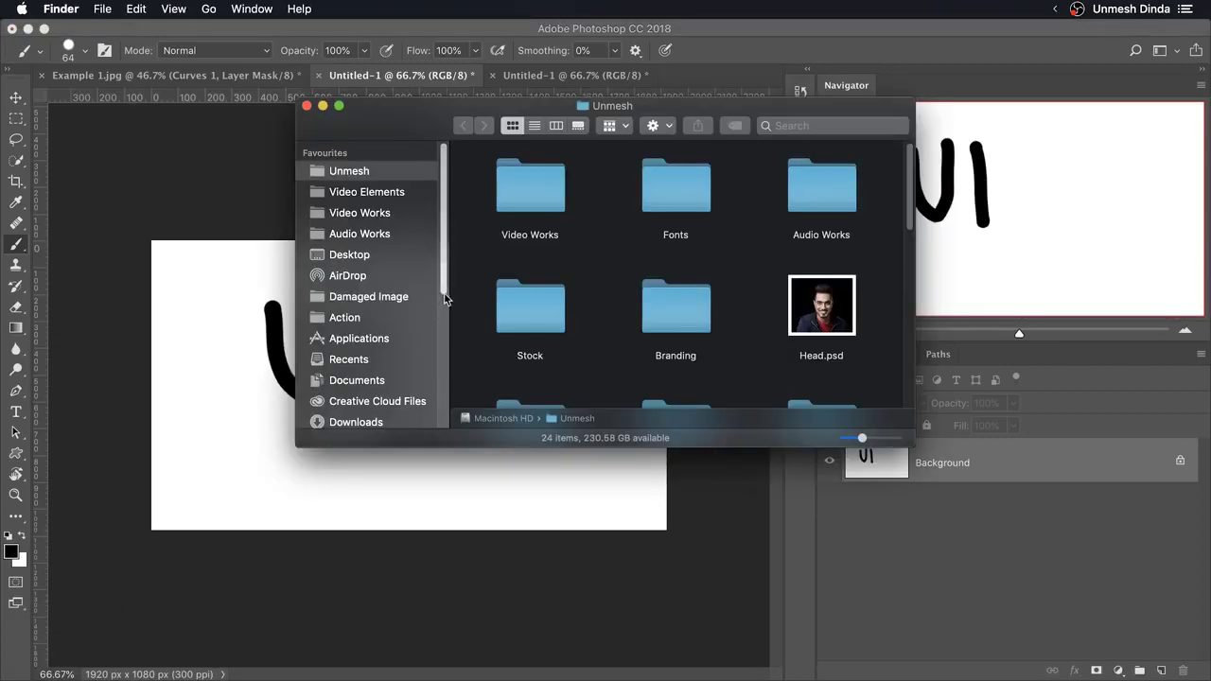
pyautogui.scroll(-5, 440, 284)
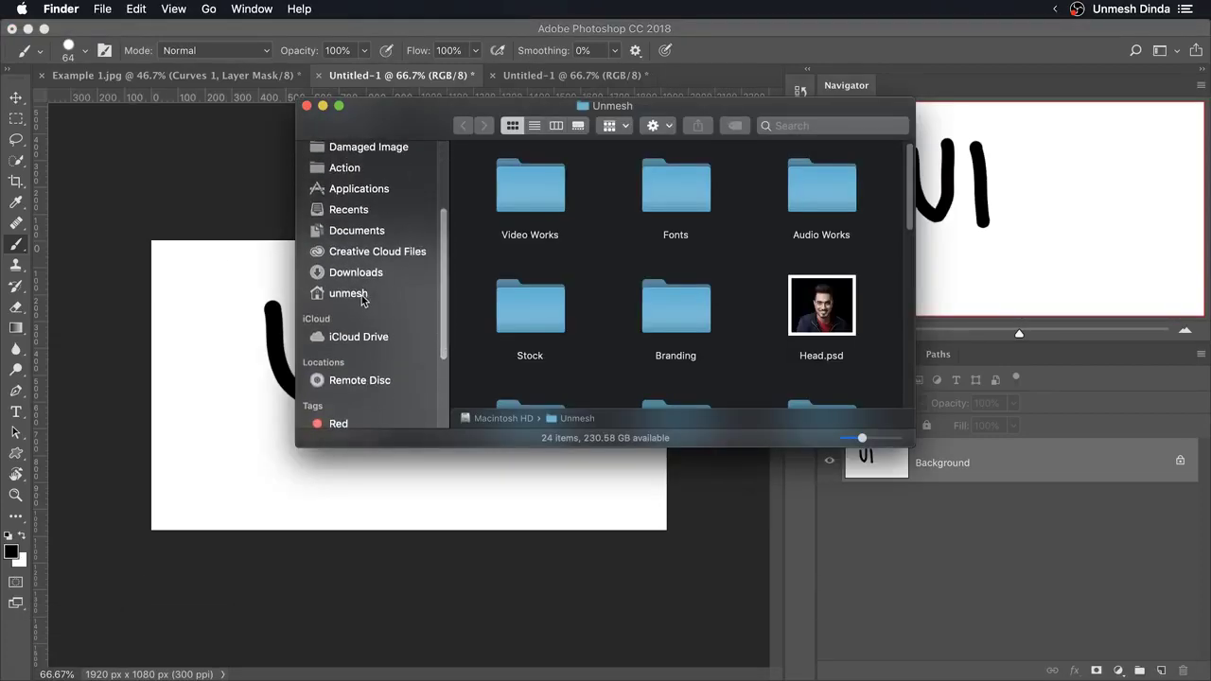
pyautogui.click(409, 293)
pyautogui.doubleClick(520, 232)
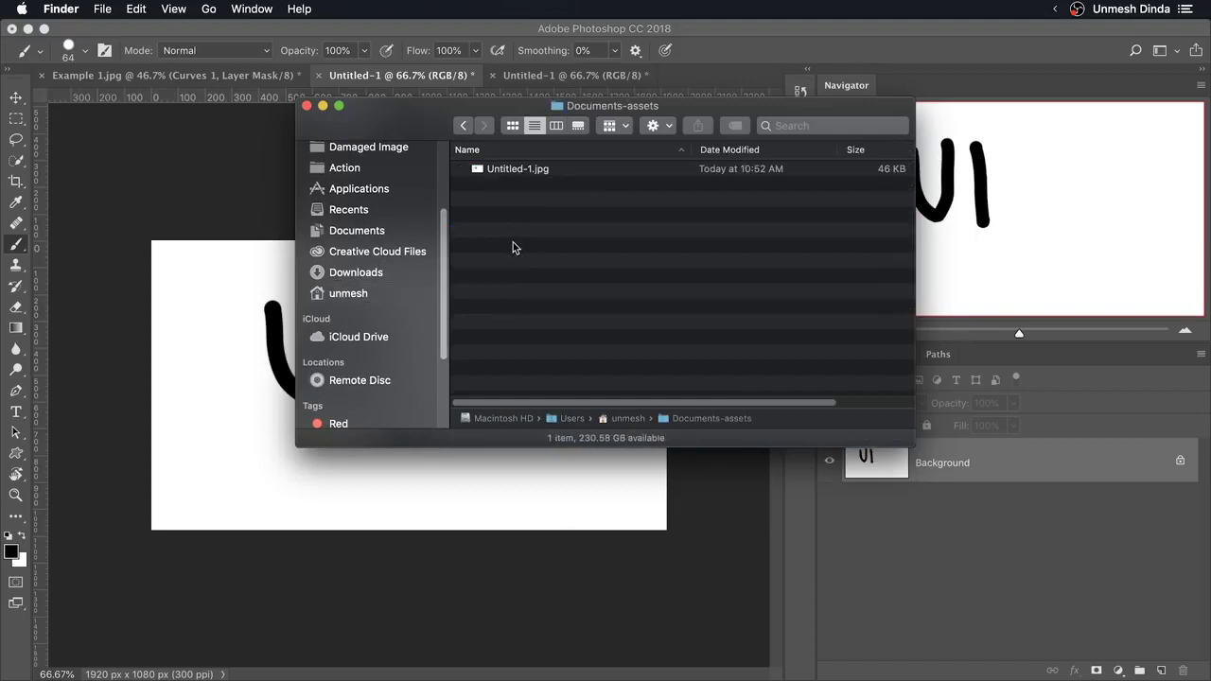
pyautogui.click(520, 172)
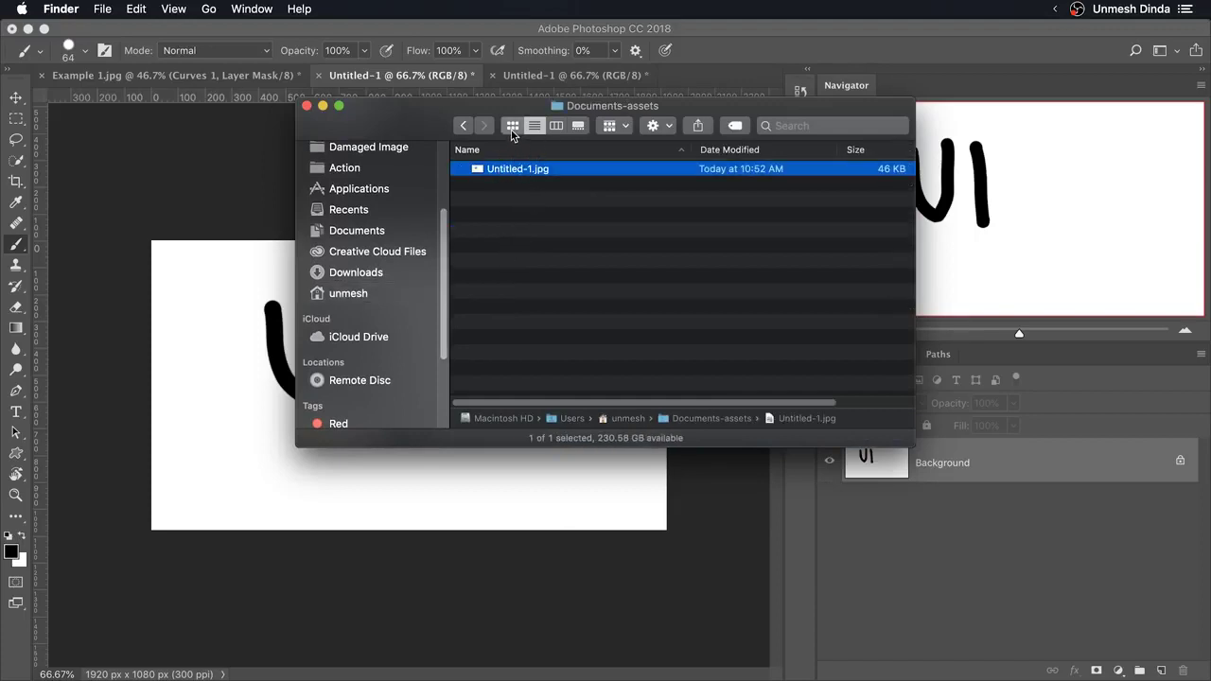
pyautogui.click(511, 126)
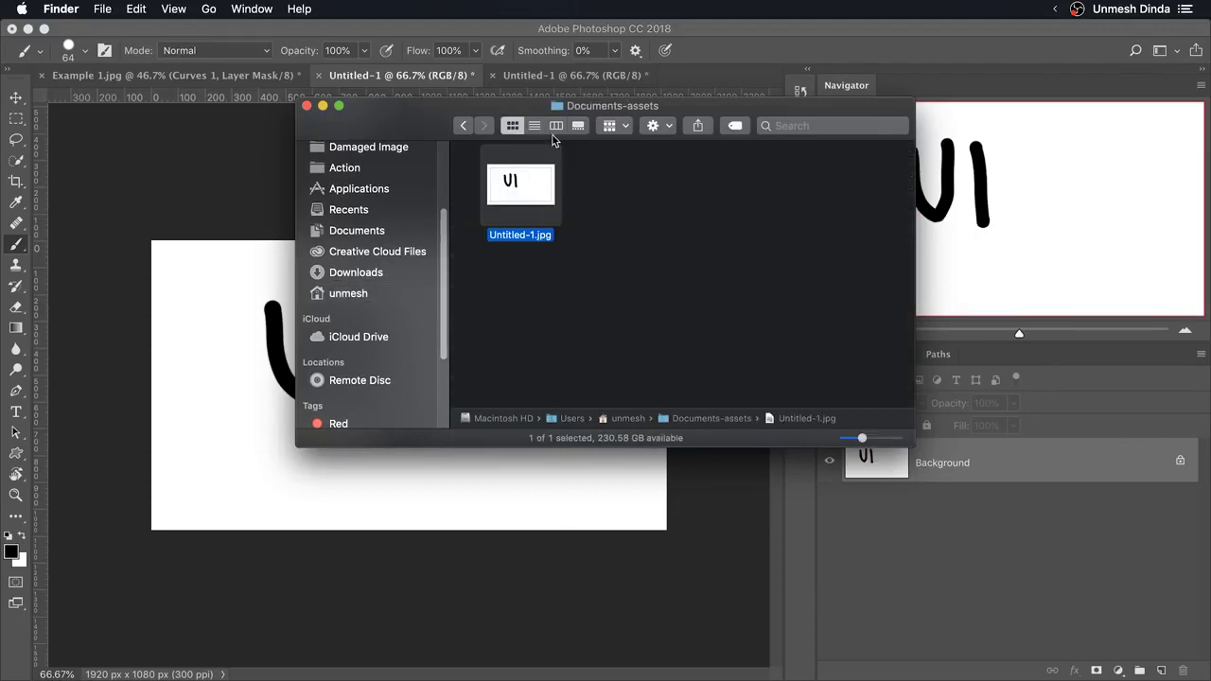
# Step: Switch to the U2 document in Photoshop, then check its exported Untitled-1.jpg in the Documents-assets folder in Finder
pyautogui.click(538, 83)
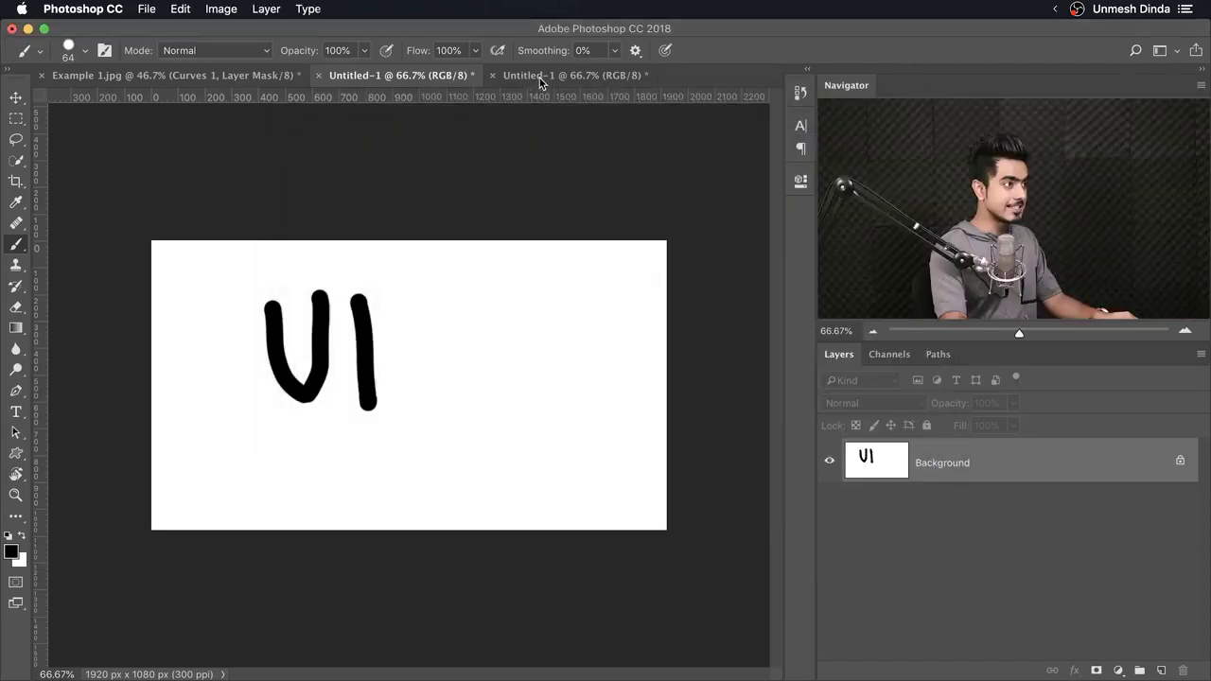
pyautogui.click(542, 78)
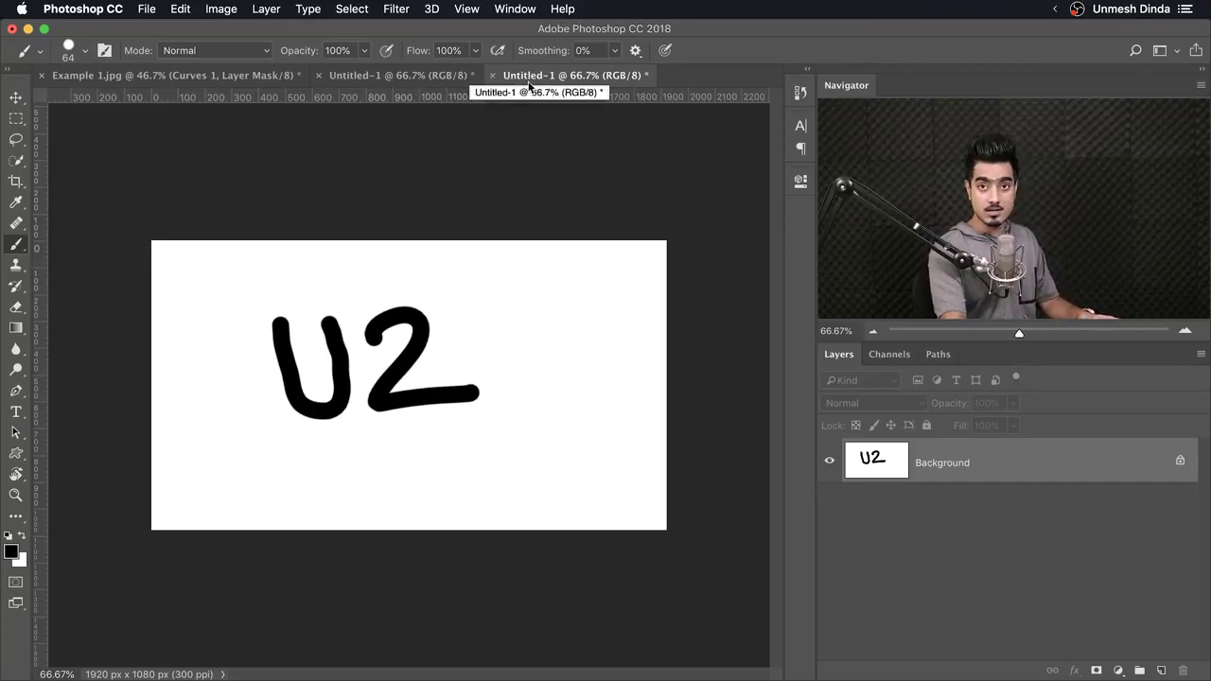
pyautogui.moveTo(148, 674)
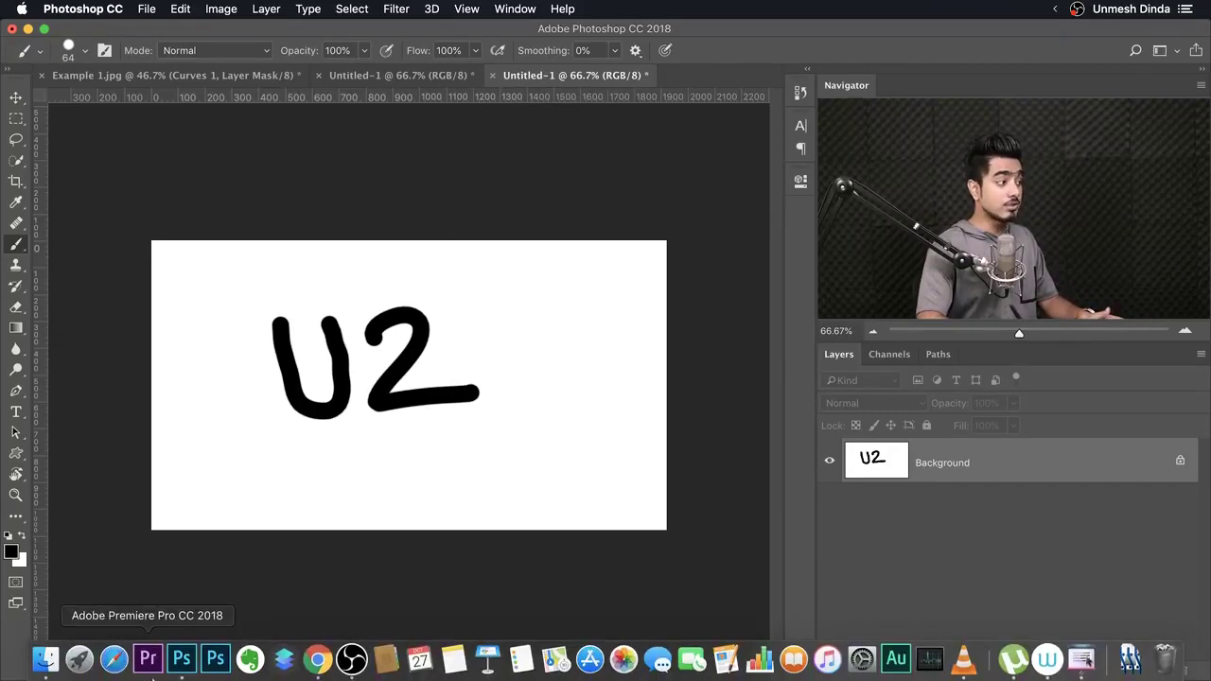
pyautogui.click(45, 659)
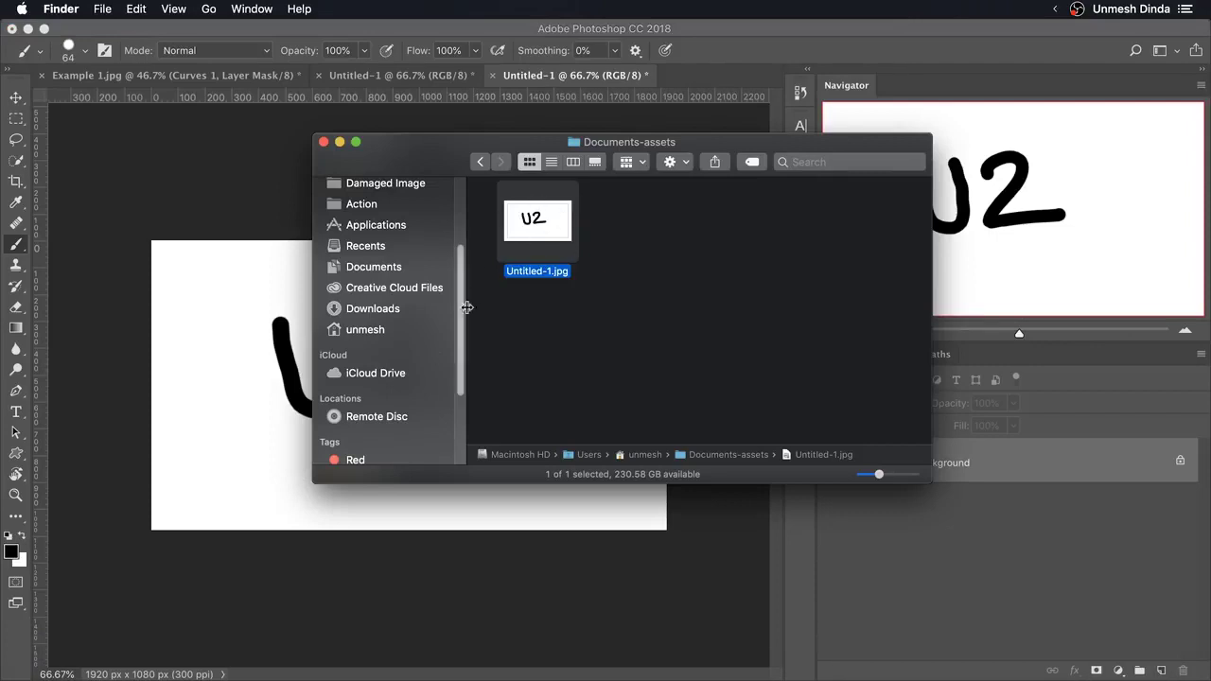
pyautogui.click(651, 309)
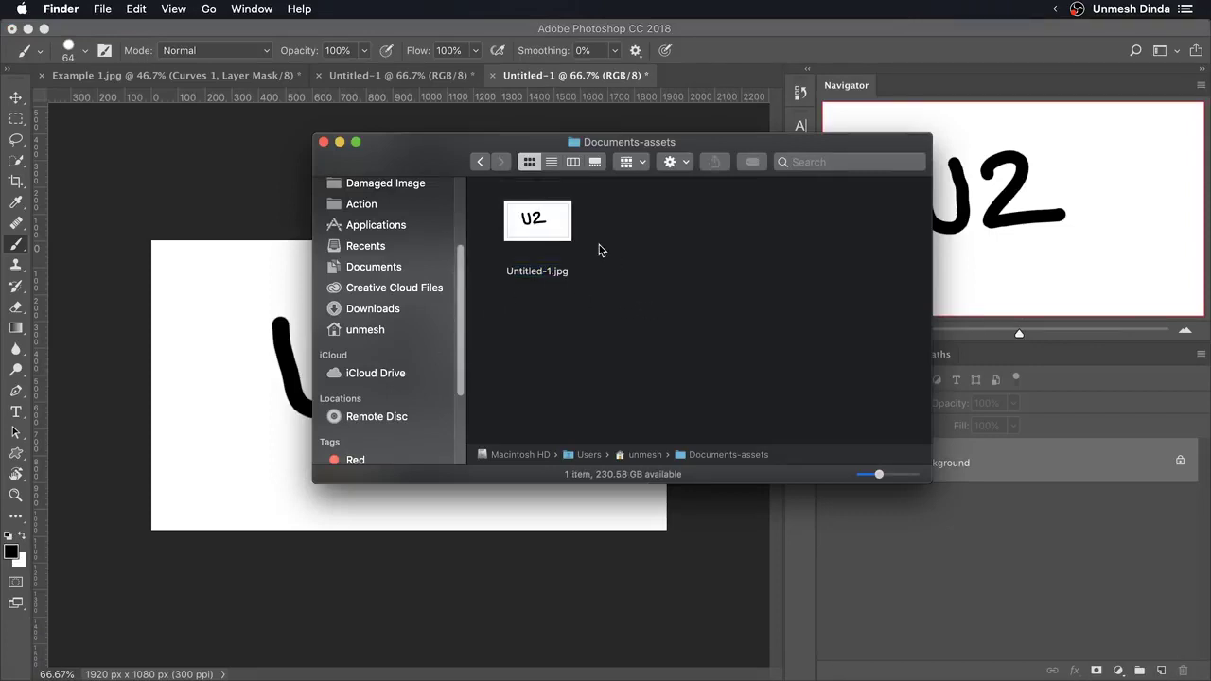
# Step: Back in Photoshop, create a 1920 x 1080 px, 300 ppi white document named Untitled-3 and paint "U3" on it in black
pyautogui.click(529, 82)
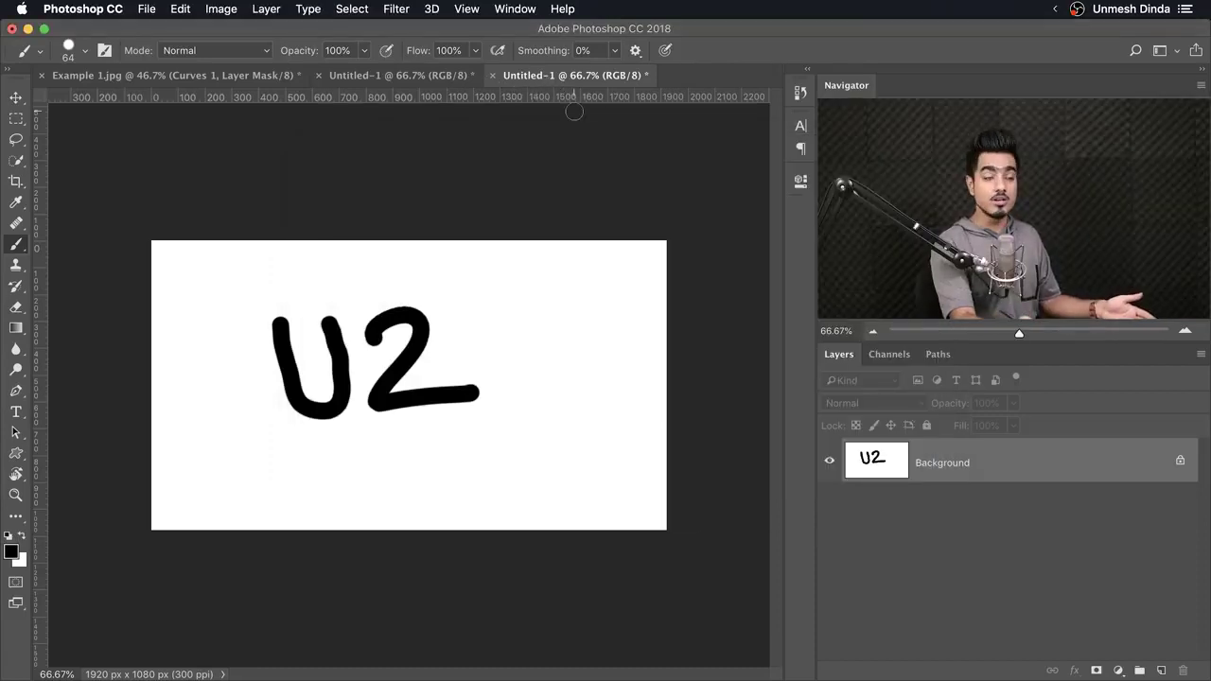
pyautogui.click(147, 11)
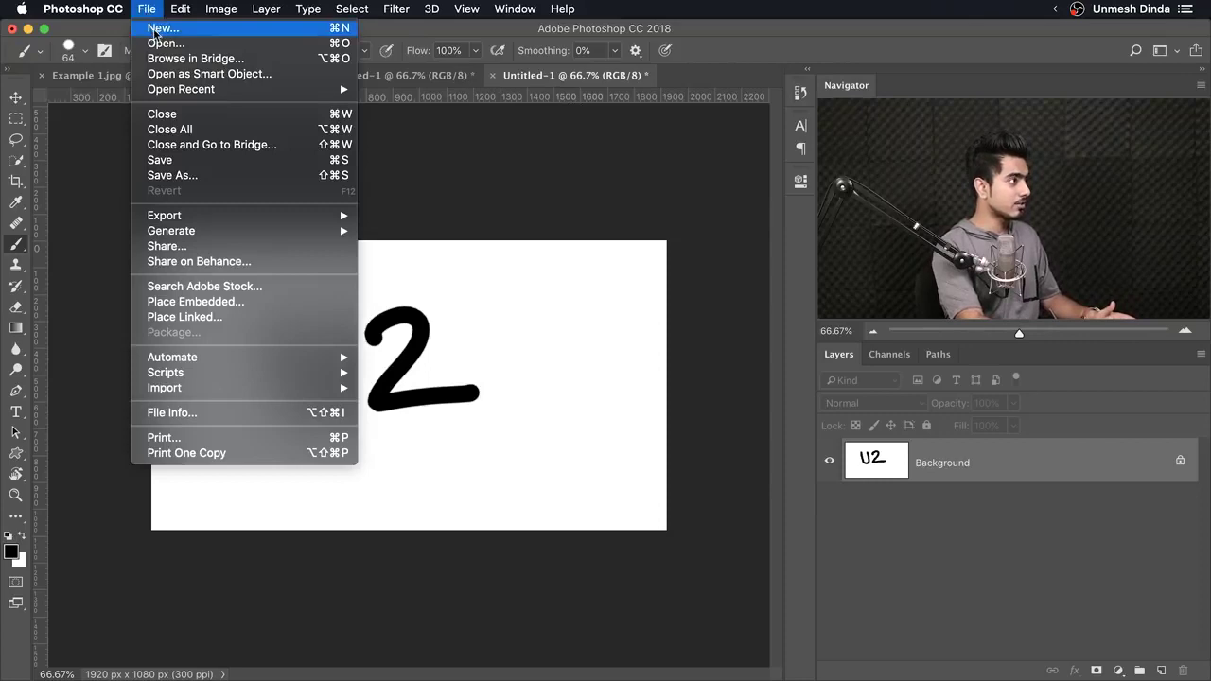
pyautogui.click(159, 30)
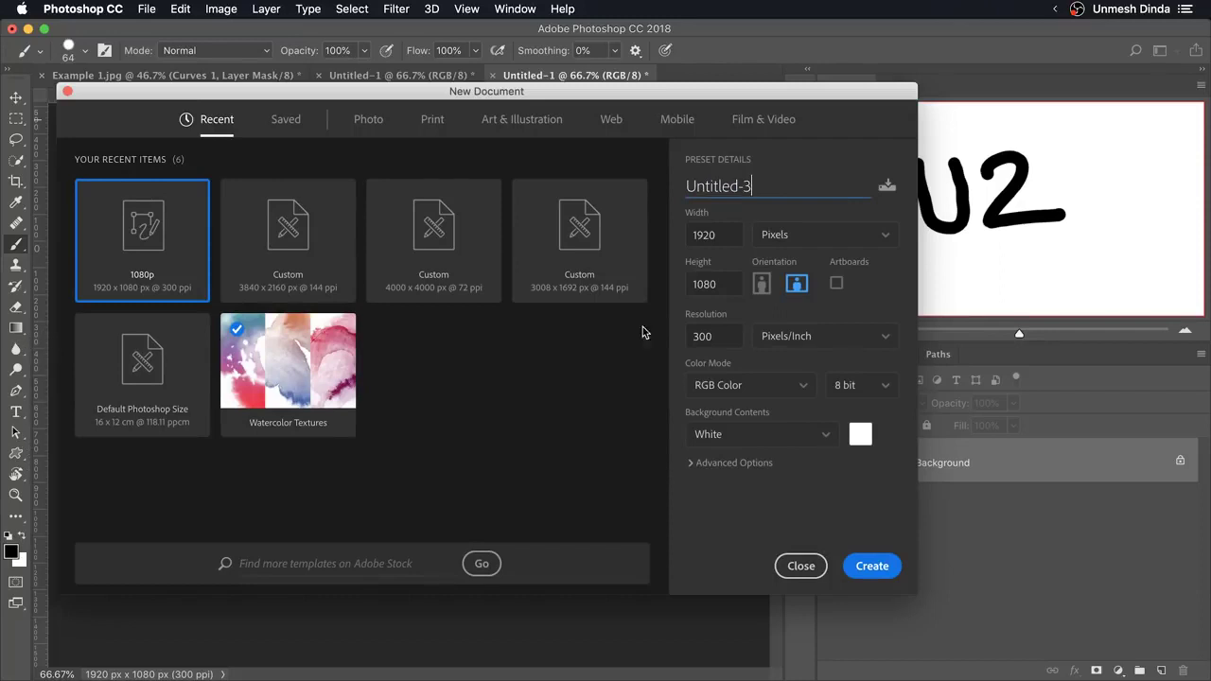
pyautogui.click(872, 566)
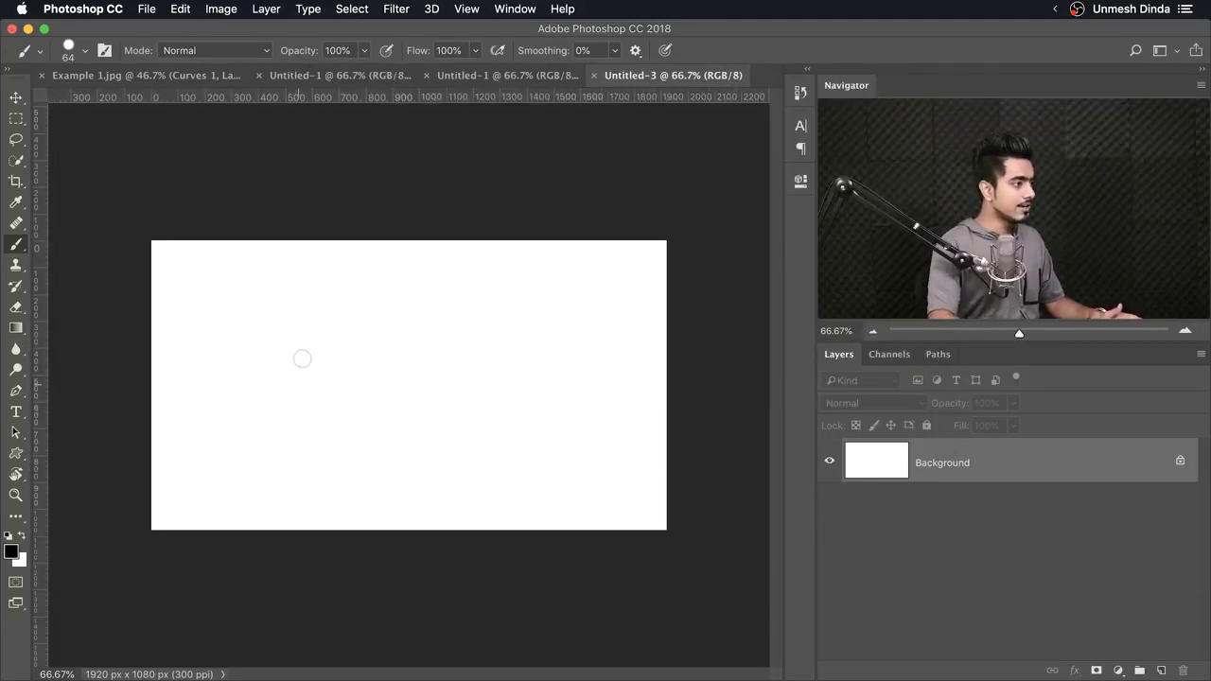
pyautogui.moveTo(296, 341)
pyautogui.mouseDown()
pyautogui.moveTo(339, 353)
pyautogui.moveTo(388, 438)
pyautogui.mouseUp()
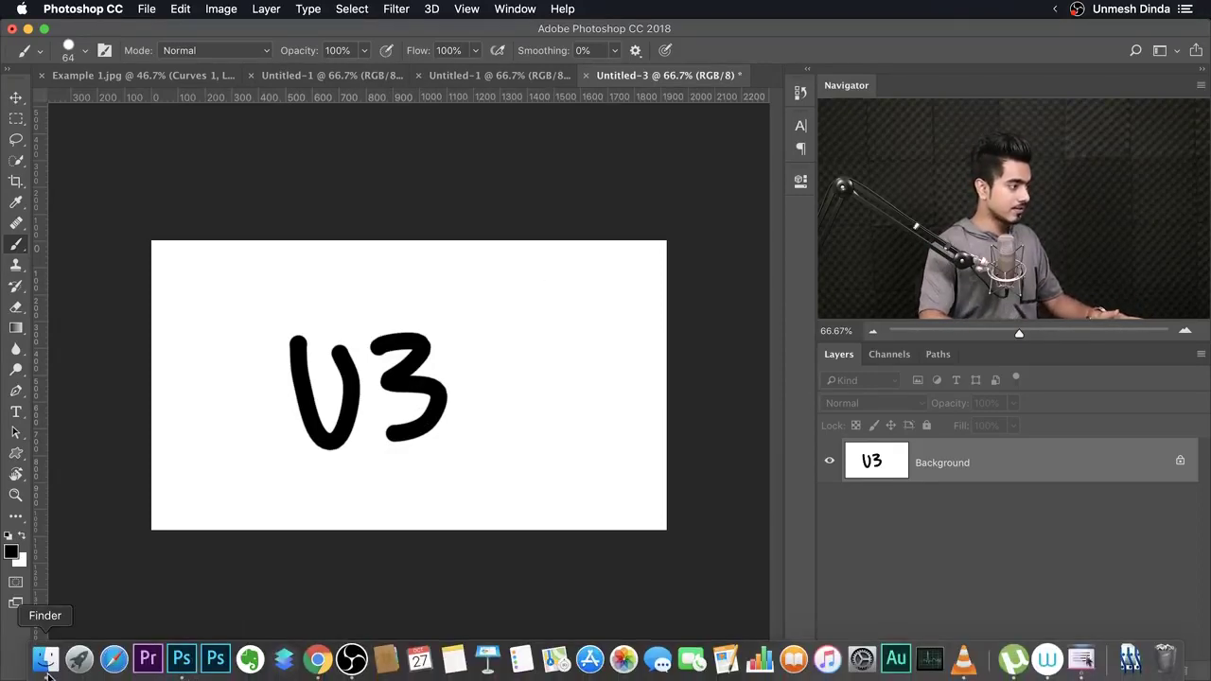
# Step: Check the exported Untitled-3.jpg in Documents-assets and the exported Example 1.jpg in Example 1-assets in Finder, then return to Photoshop
pyautogui.click(46, 659)
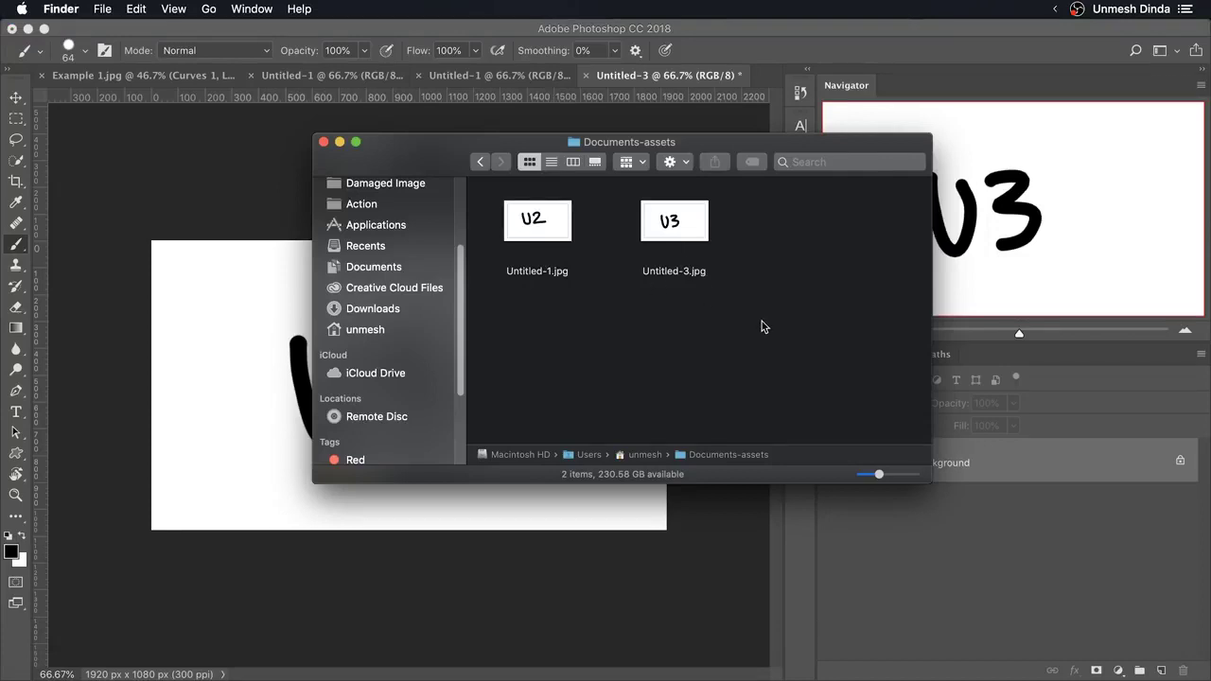
pyautogui.click(340, 142)
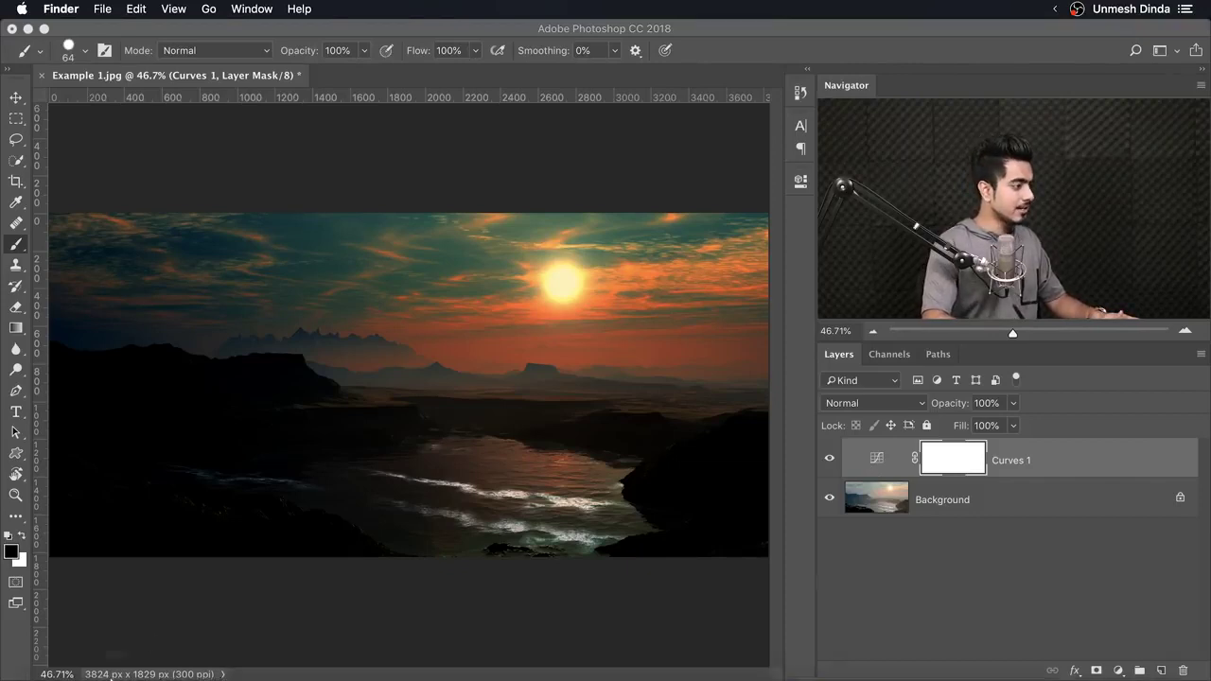
pyautogui.click(62, 663)
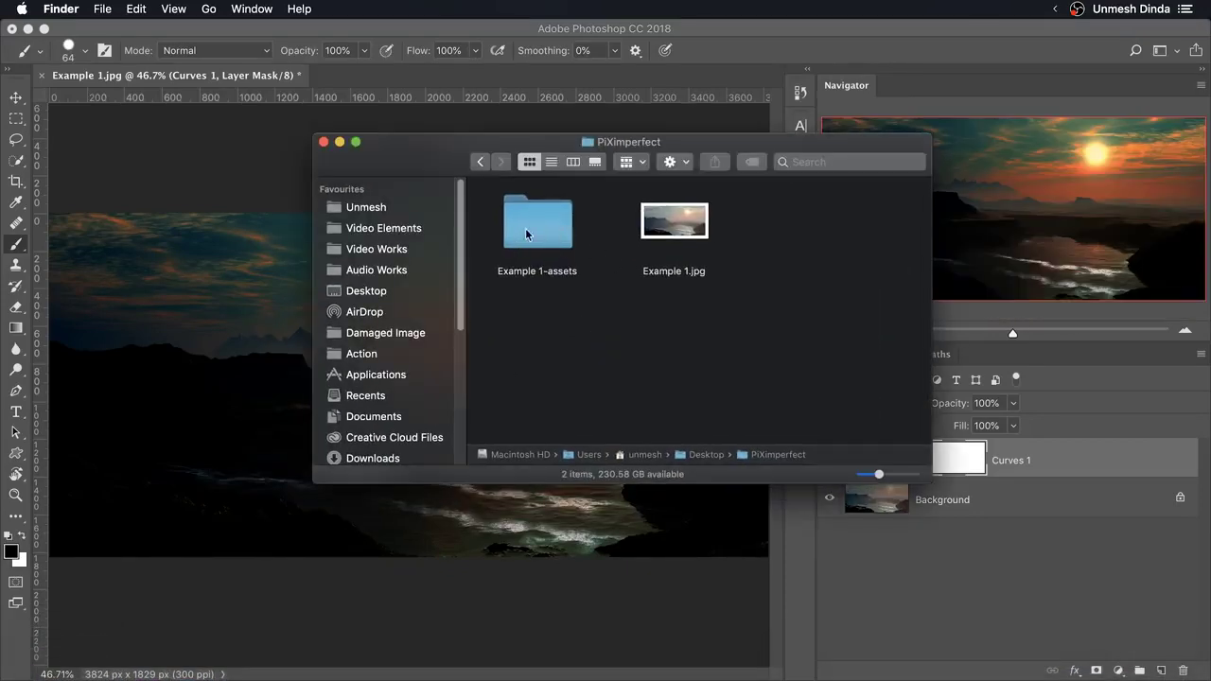
pyautogui.doubleClick(547, 241)
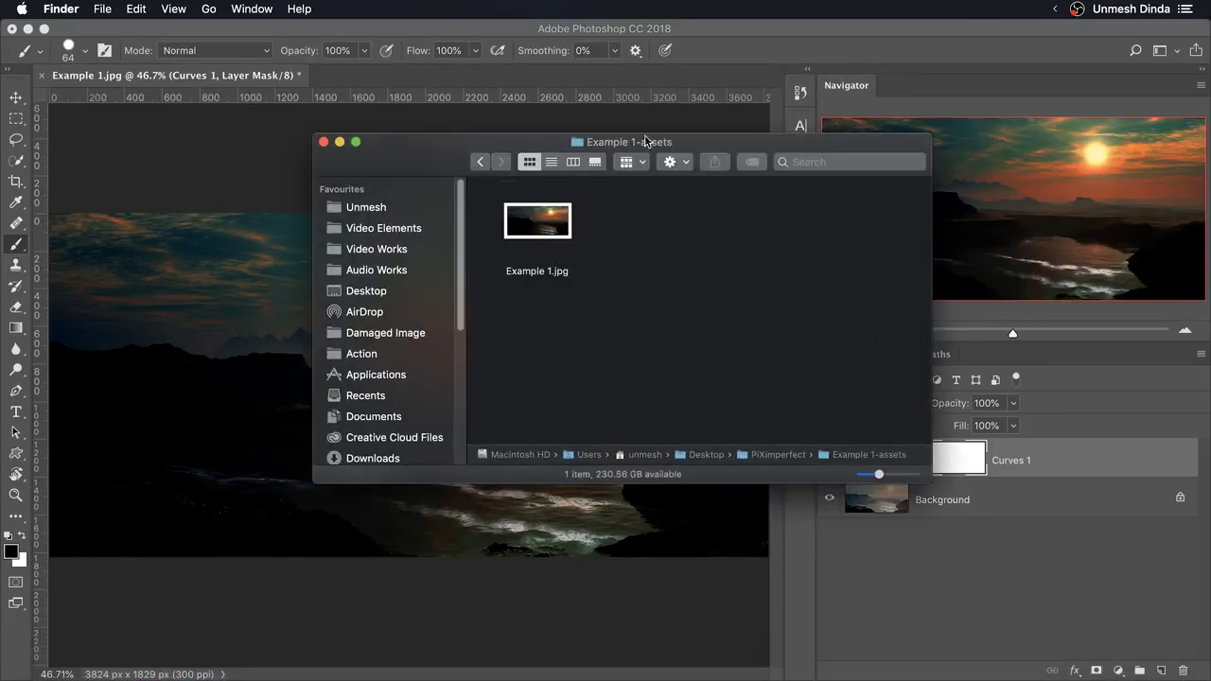
pyautogui.click(298, 89)
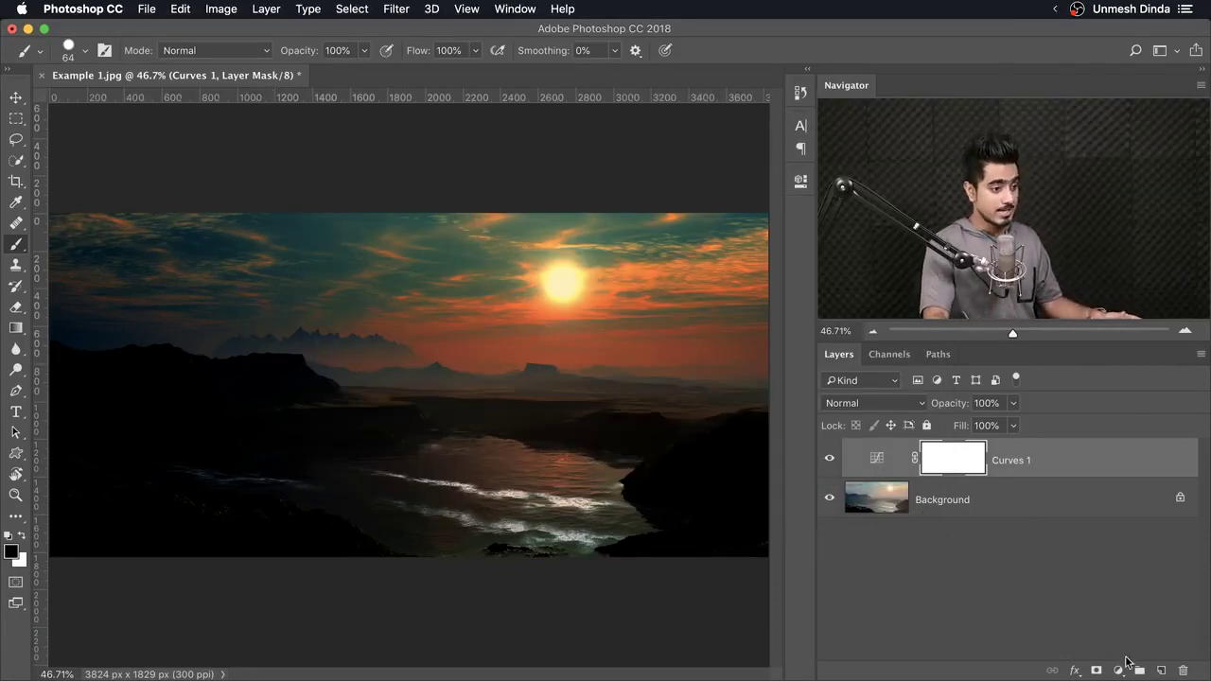
# Step: Add a Color Lookup adjustment layer with the Crisp_Warm.look 3DLUT above the Curves layer, then select the Curves 1 layer
pyautogui.click(1120, 667)
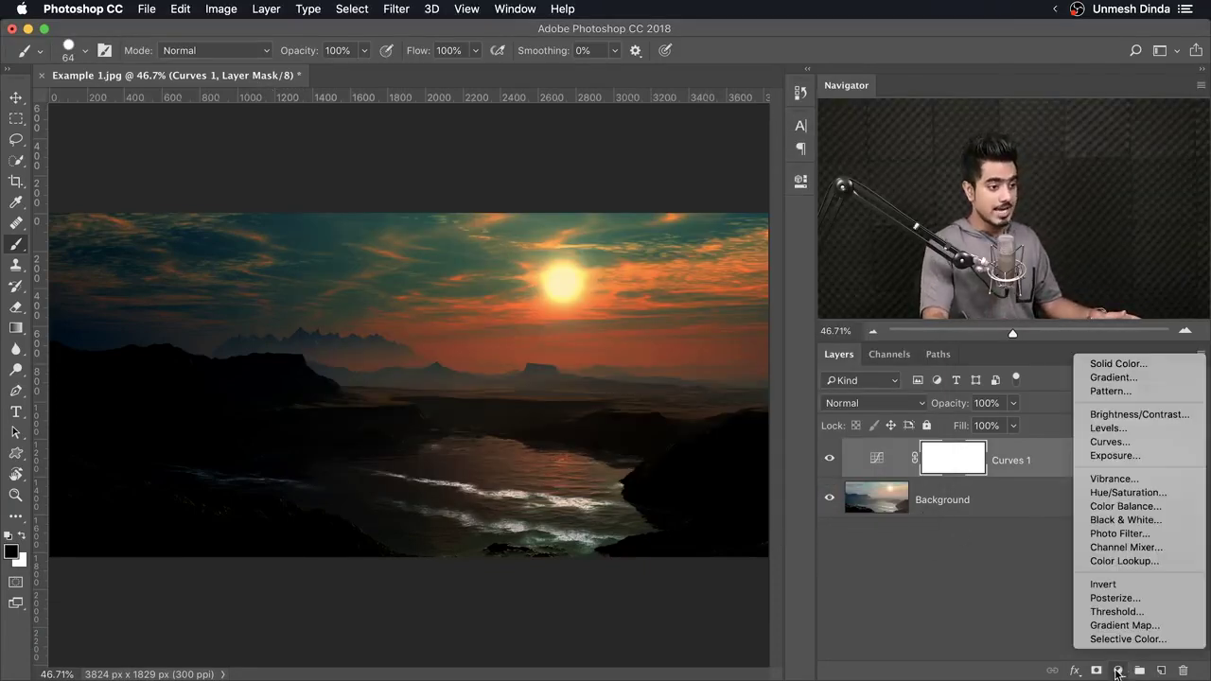
pyautogui.click(1143, 561)
pyautogui.click(687, 227)
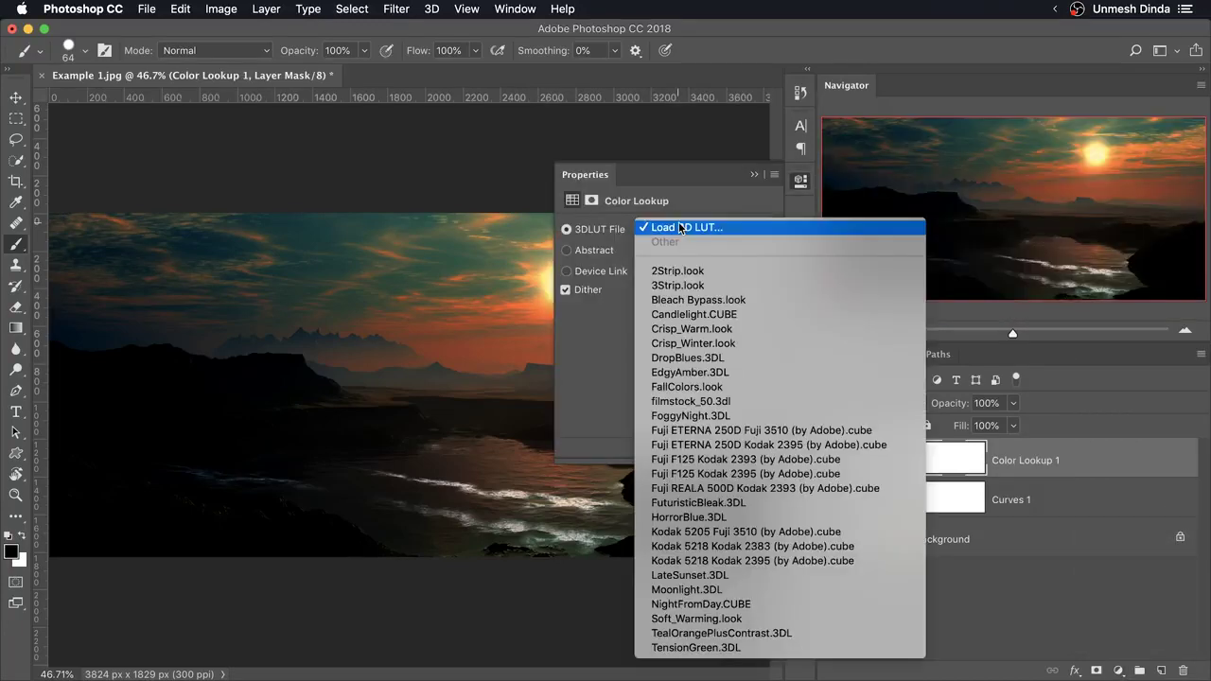
pyautogui.click(700, 329)
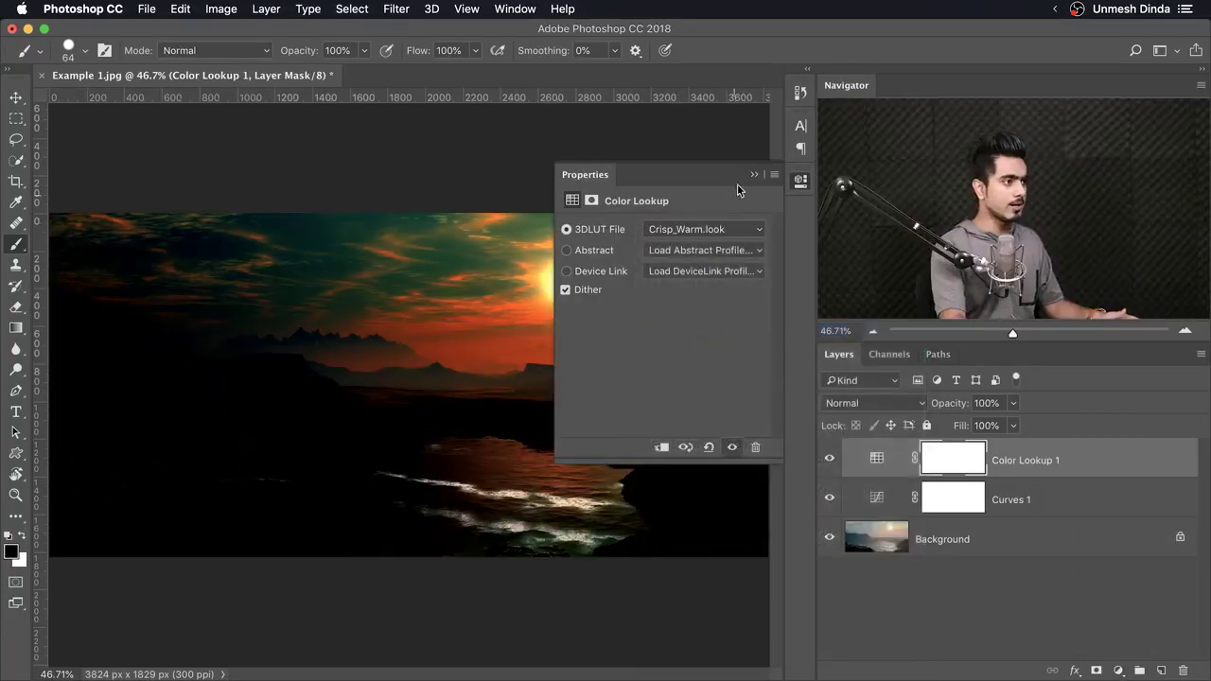
pyautogui.click(754, 177)
pyautogui.click(1077, 503)
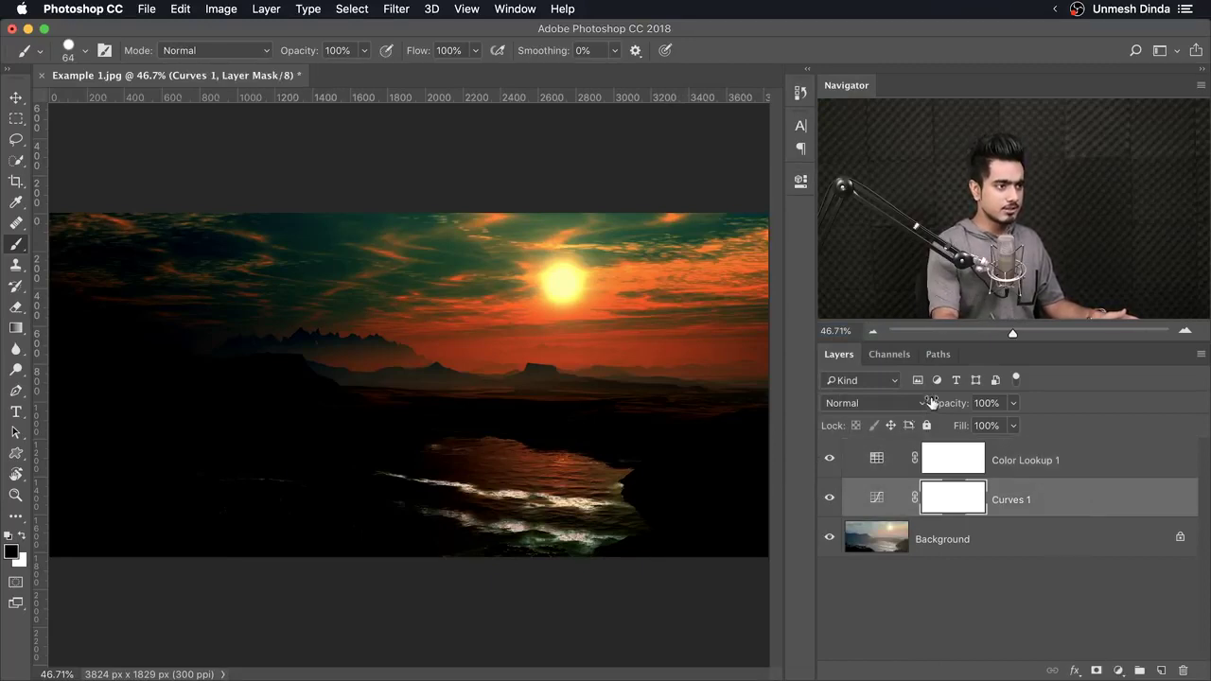
# Step: Reduce the opacity of the Curves 1 adjustment layer to 64%
pyautogui.moveTo(944, 404); pyautogui.dragTo(918, 407)
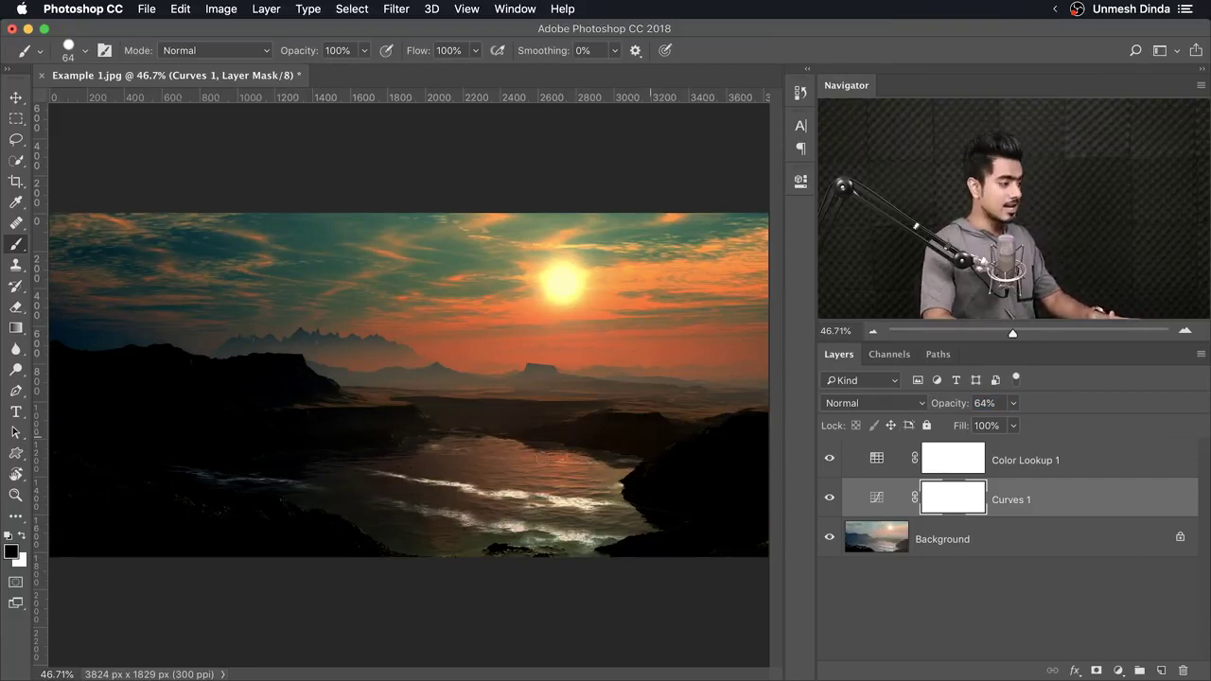
pyautogui.click(43, 657)
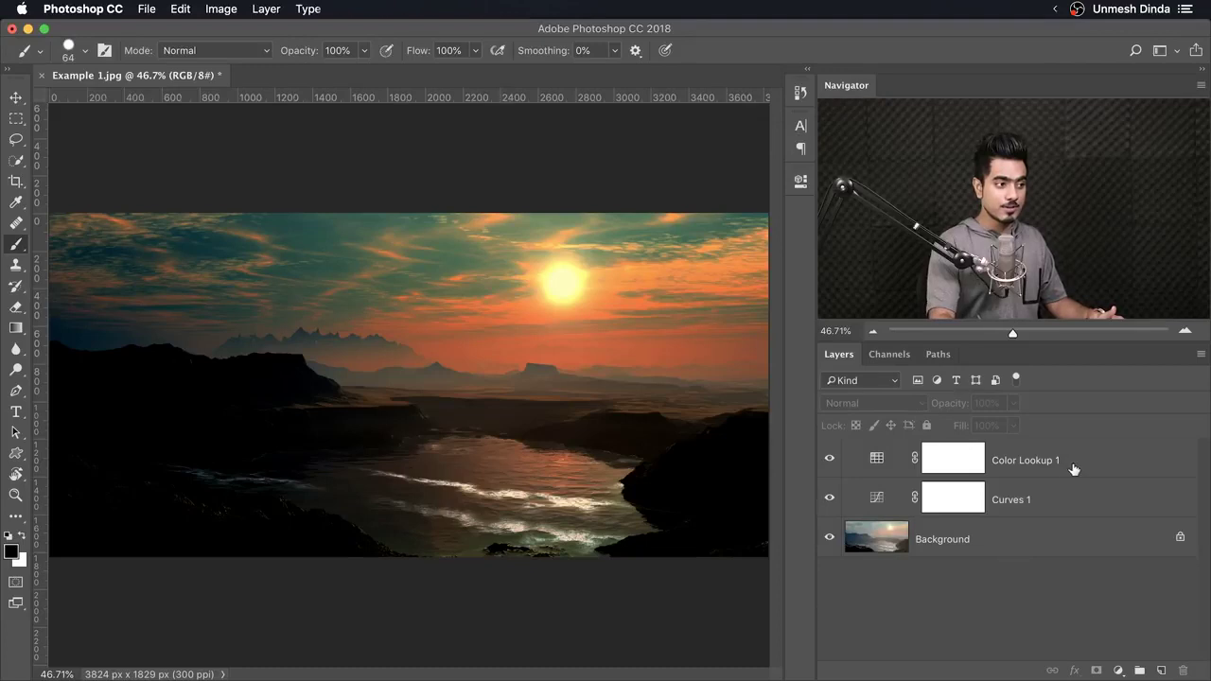
# Step: Add a new layer above Color Lookup 1 and paint the word "Type" on it in white with the brush
pyautogui.click(1073, 465)
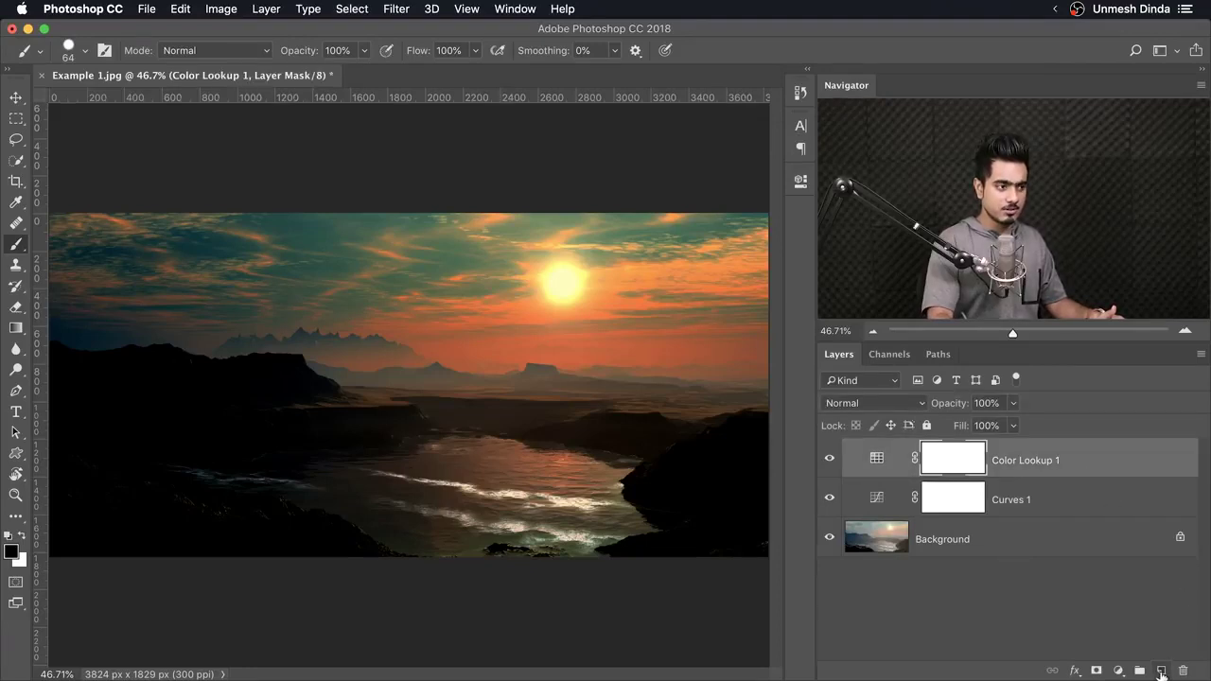
pyautogui.click(1161, 670)
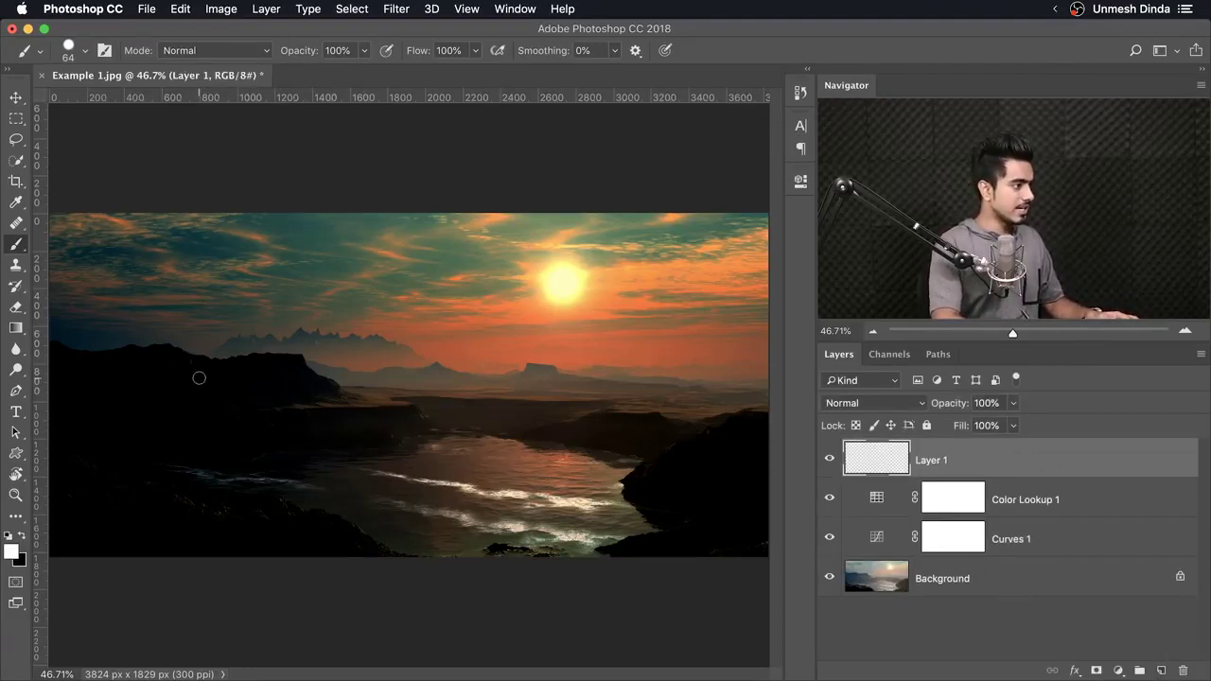
pyautogui.moveTo(199, 377); pyautogui.dragTo(206, 456)
pyautogui.moveTo(146, 383); pyautogui.dragTo(276, 345)
pyautogui.moveTo(238, 380); pyautogui.dragTo(261, 515)
pyautogui.moveTo(308, 390)
pyautogui.mouseDown()
pyautogui.moveTo(309, 465)
pyautogui.moveTo(317, 416)
pyautogui.mouseUp()
pyautogui.moveTo(346, 395); pyautogui.dragTo(402, 388)
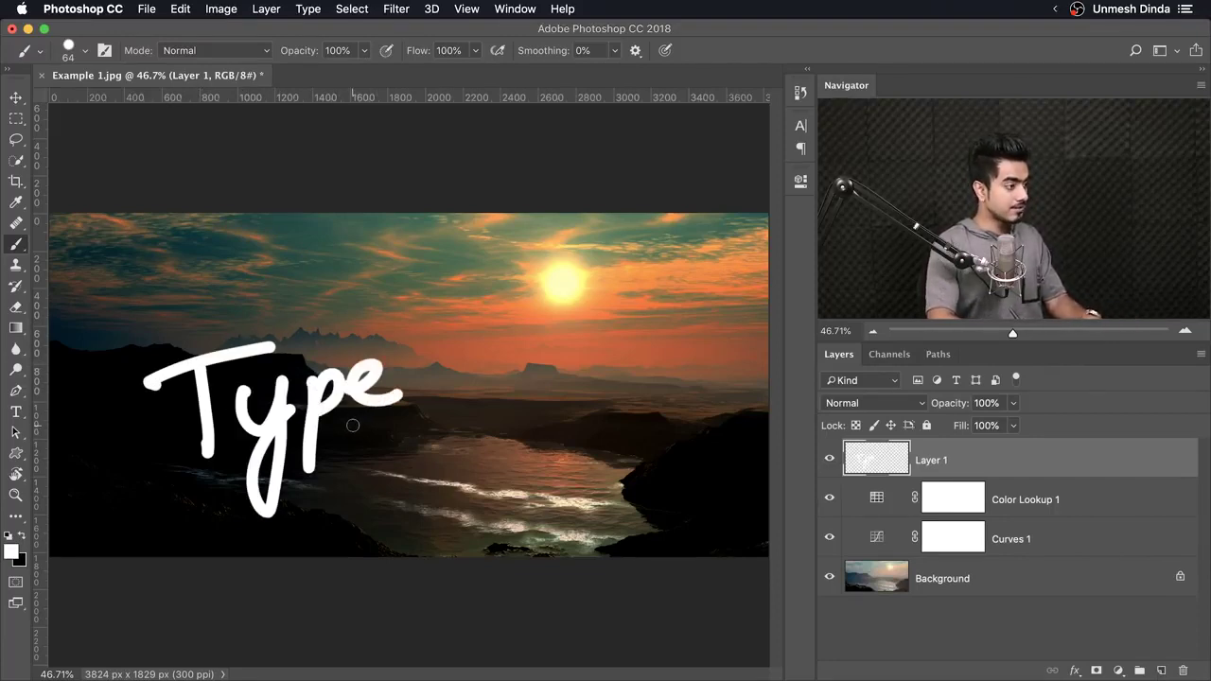
pyautogui.click(46, 672)
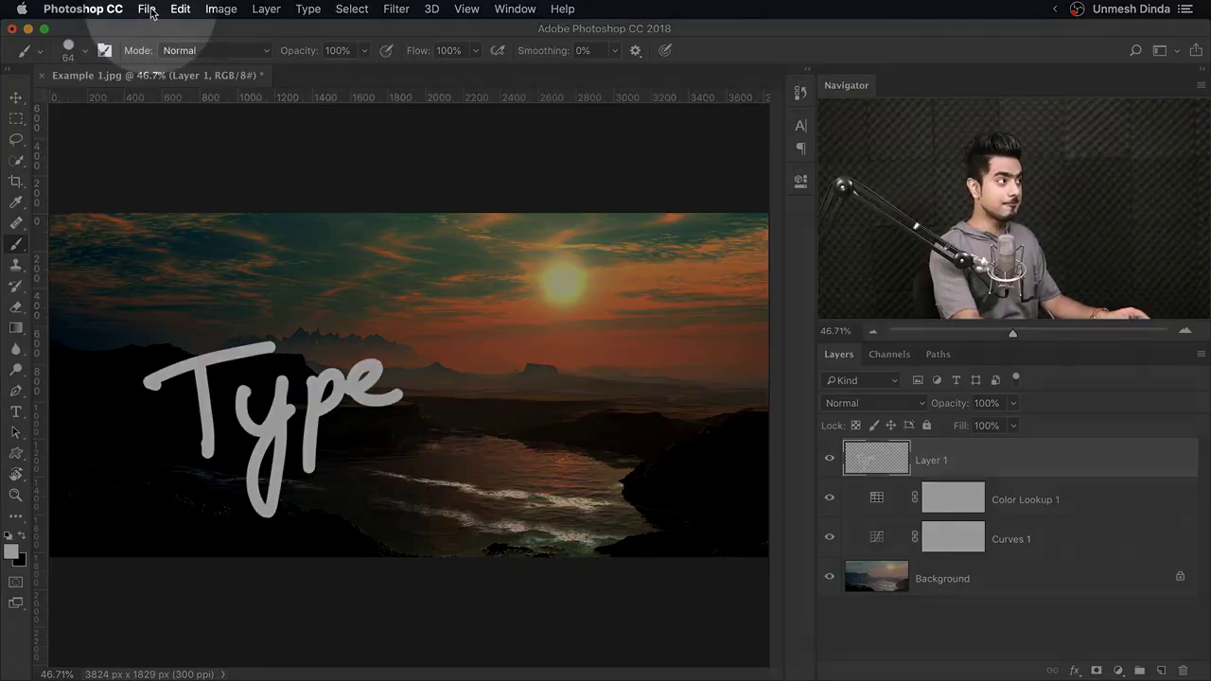
# Step: Set the quick export location to ask where to export each time, and quick export the image as Example 2.jpg into Example 1-assets
pyautogui.click(147, 9)
pyautogui.moveTo(284, 215)
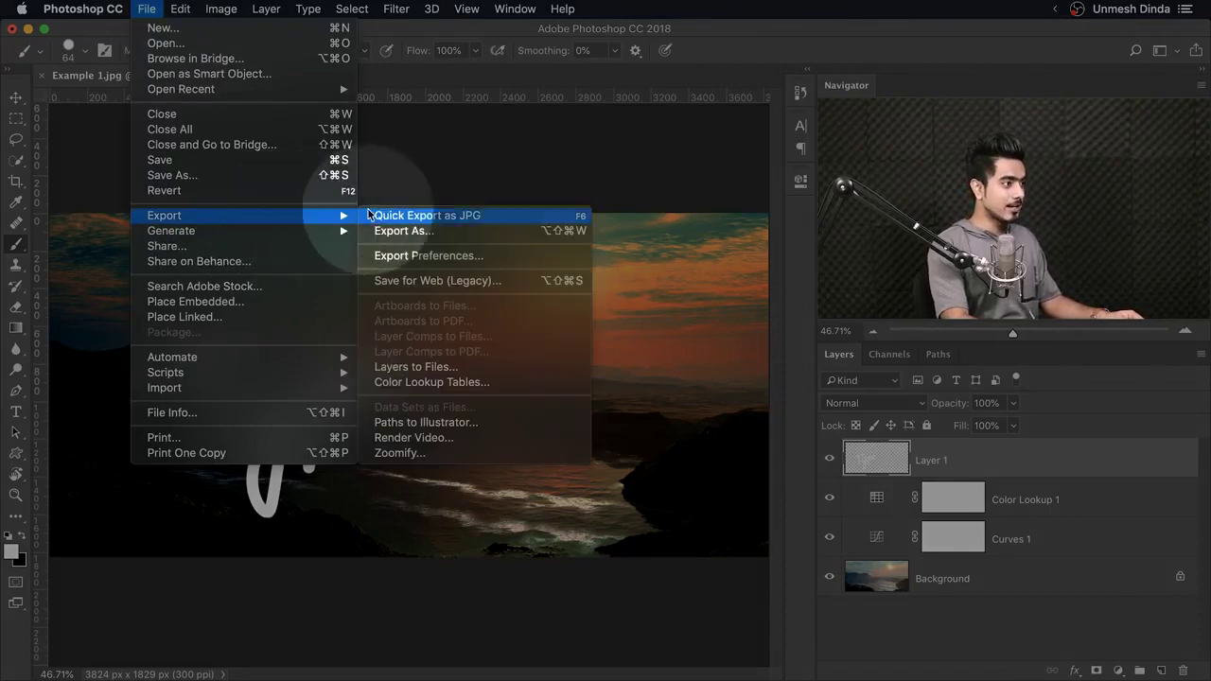
pyautogui.click(425, 254)
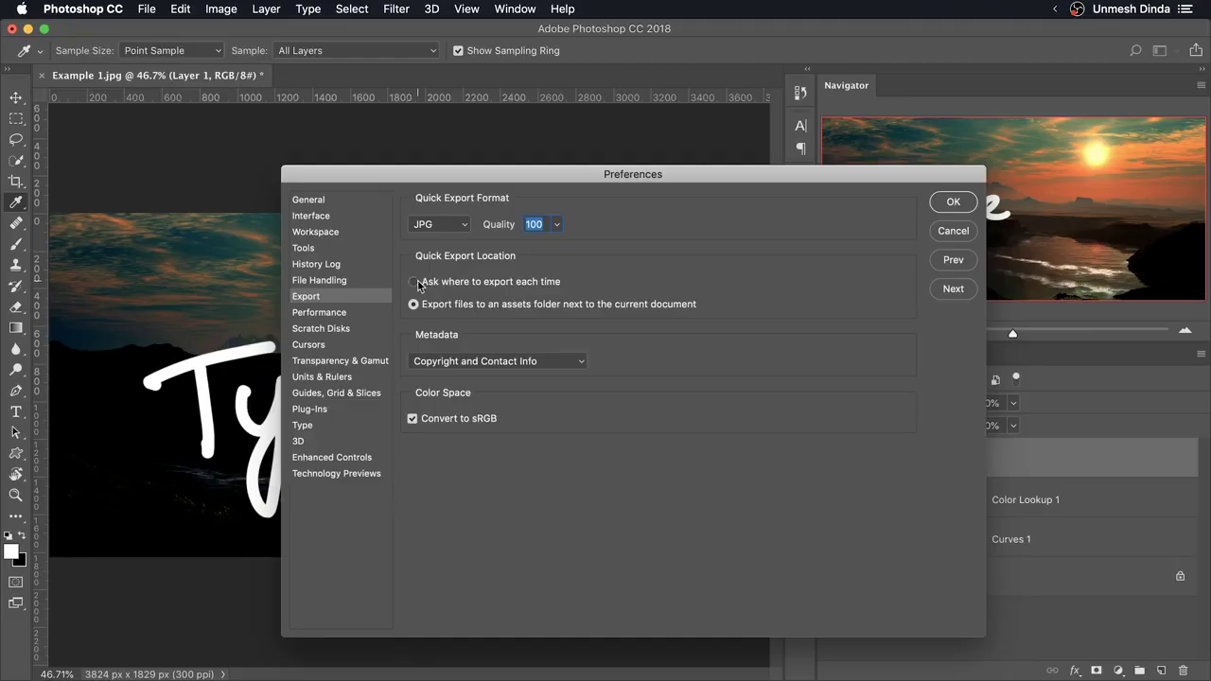
pyautogui.click(412, 276)
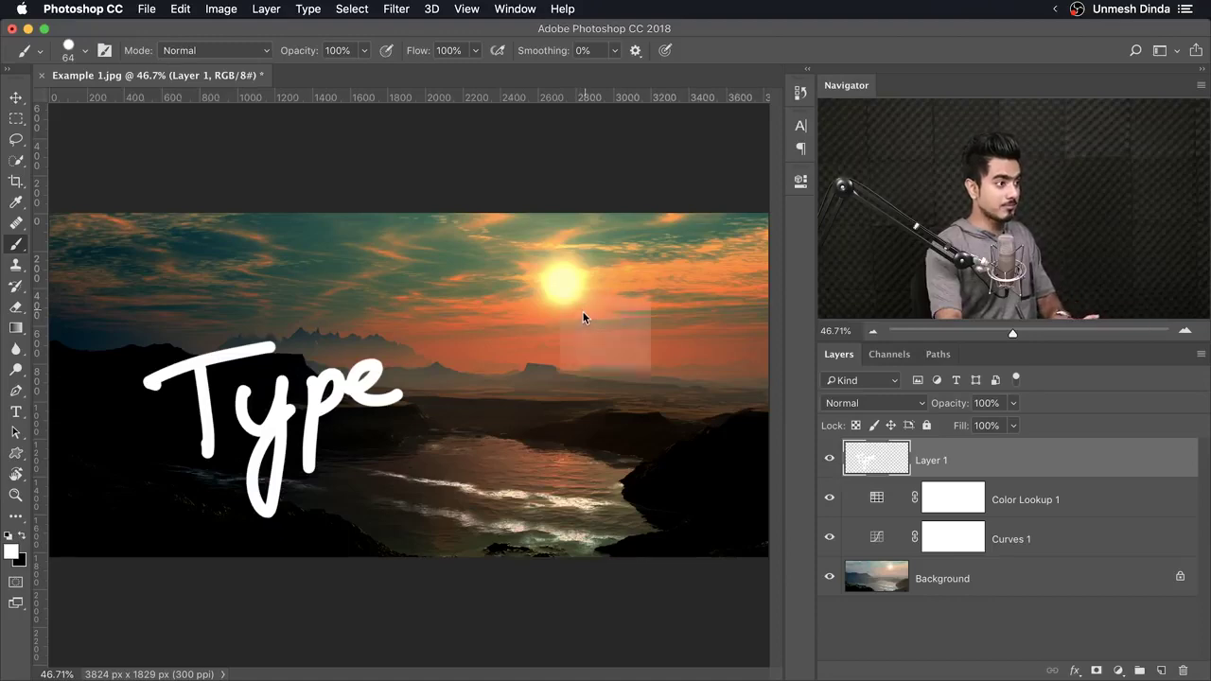
pyautogui.press('super+shift+s')
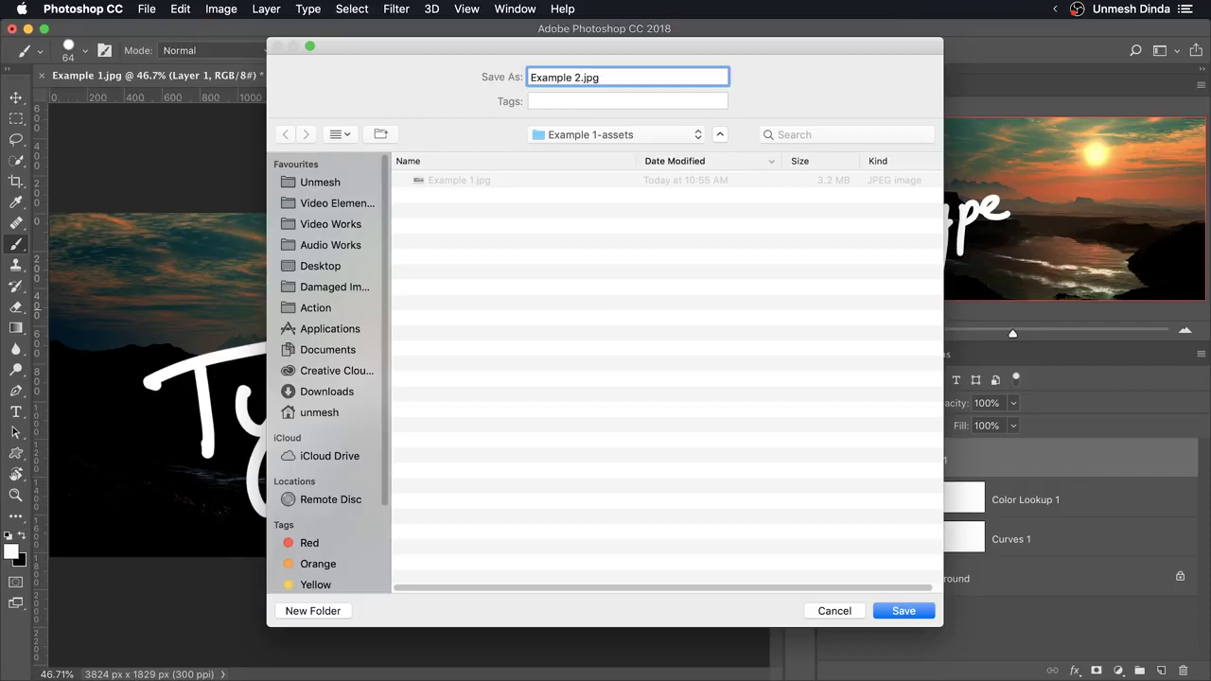
pyautogui.click(903, 611)
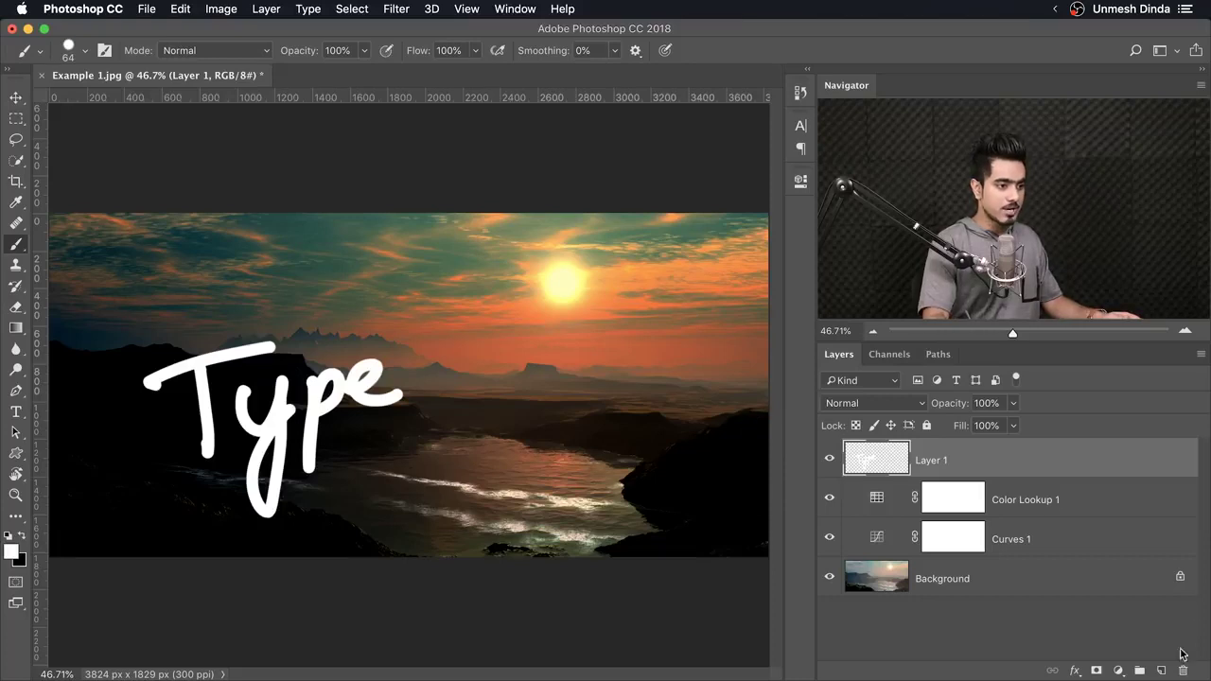
# Step: Paint a white "2" after "Type" on a new layer and quick export the image as Example 5.jpg into Example 1-assets
pyautogui.click(1162, 669)
pyautogui.moveTo(452, 357)
pyautogui.mouseDown()
pyautogui.moveTo(476, 386)
pyautogui.moveTo(572, 379)
pyautogui.mouseUp()
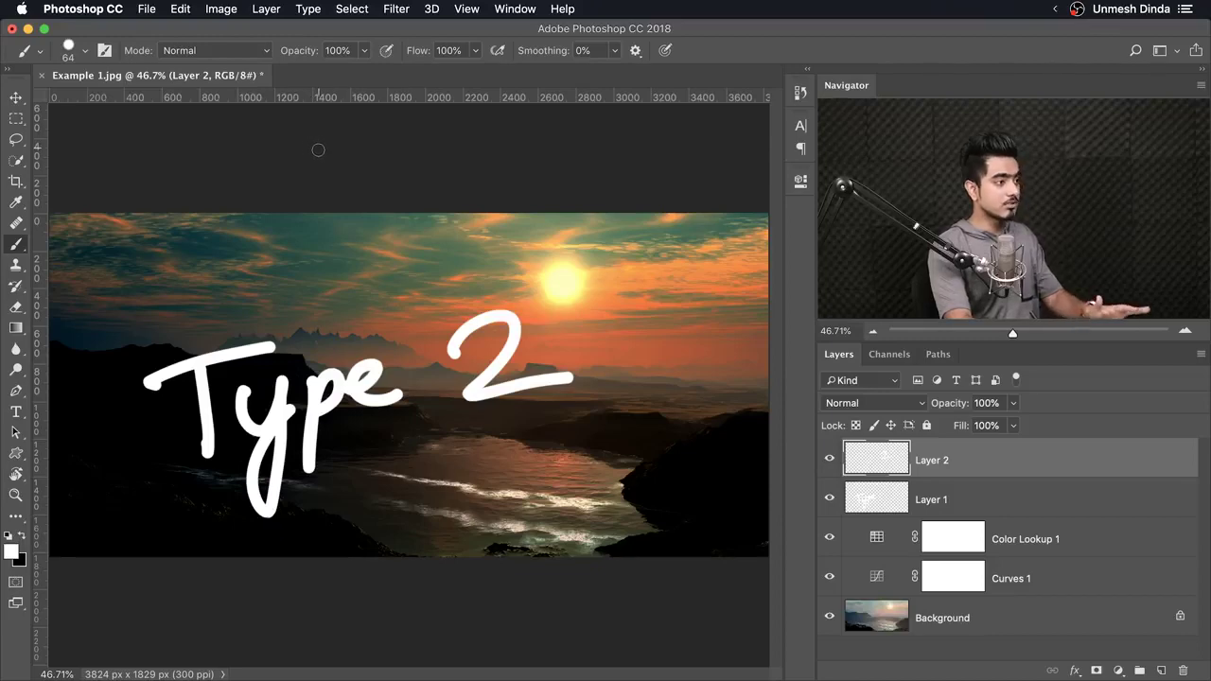
pyautogui.press('super+s')
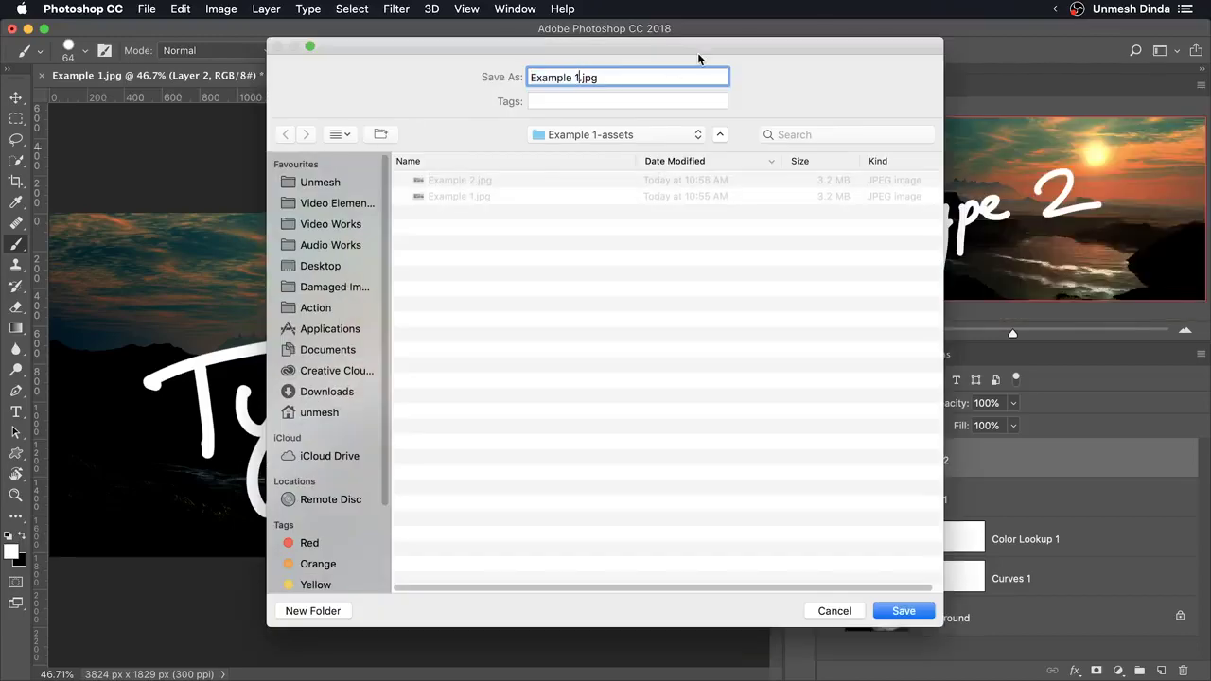
pyautogui.press('BackSpace')
pyautogui.write('5')
pyautogui.click(893, 607)
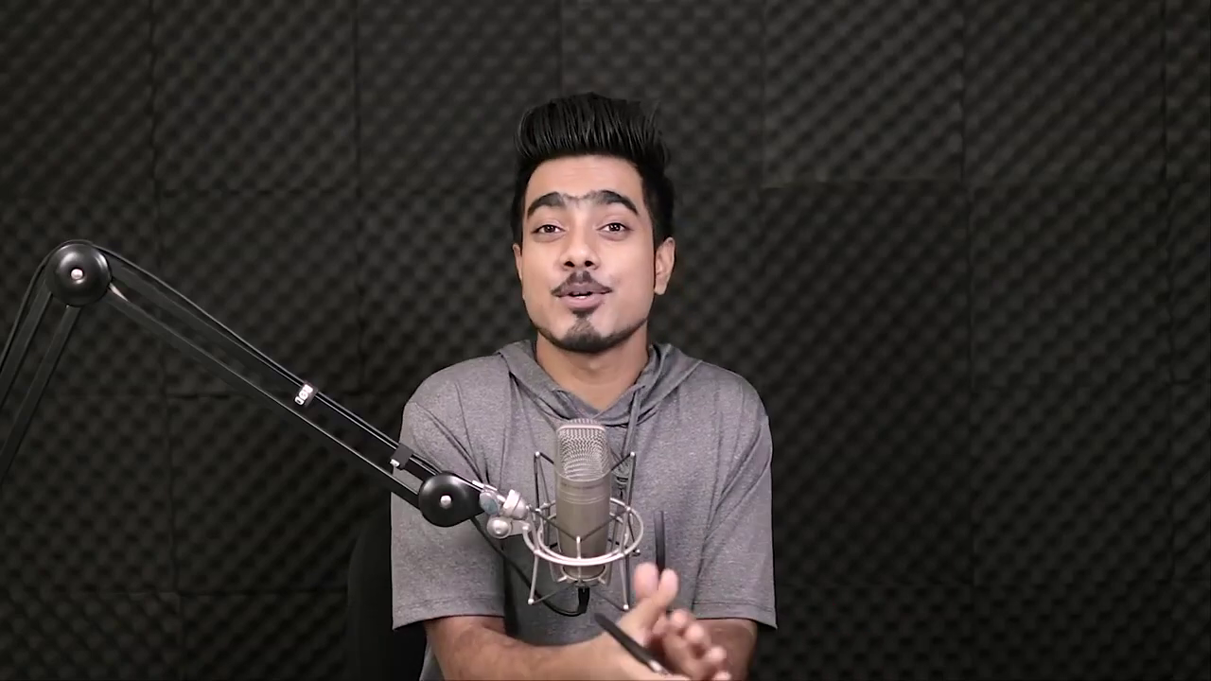